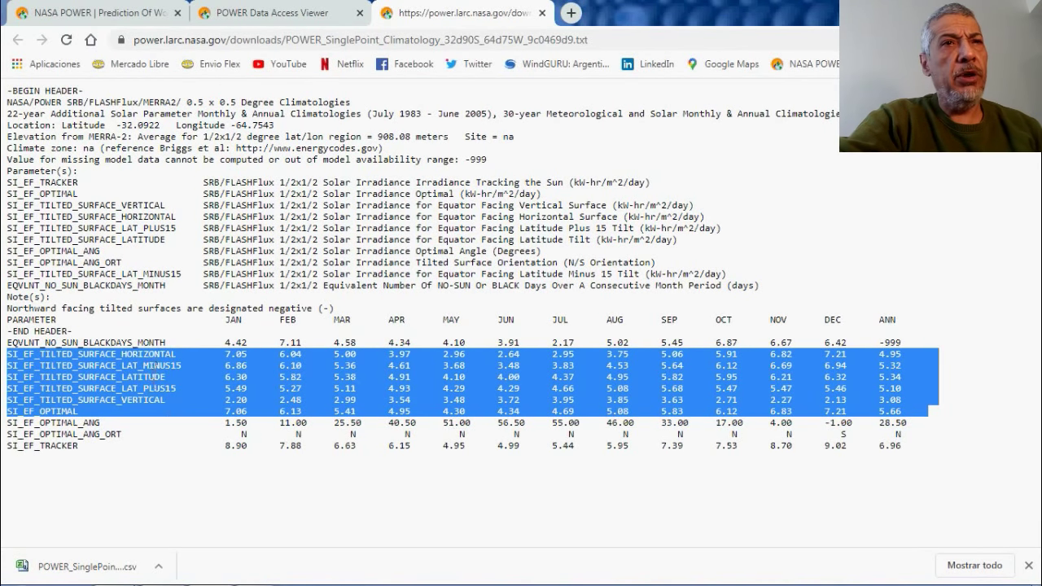
# Examine the annual horizontal irradiance, the LAT_MINUS15 and LATITUDE tilt rows, and June's optimal angle in the NASA POWER climatology file.
pyautogui.click(161, 358)
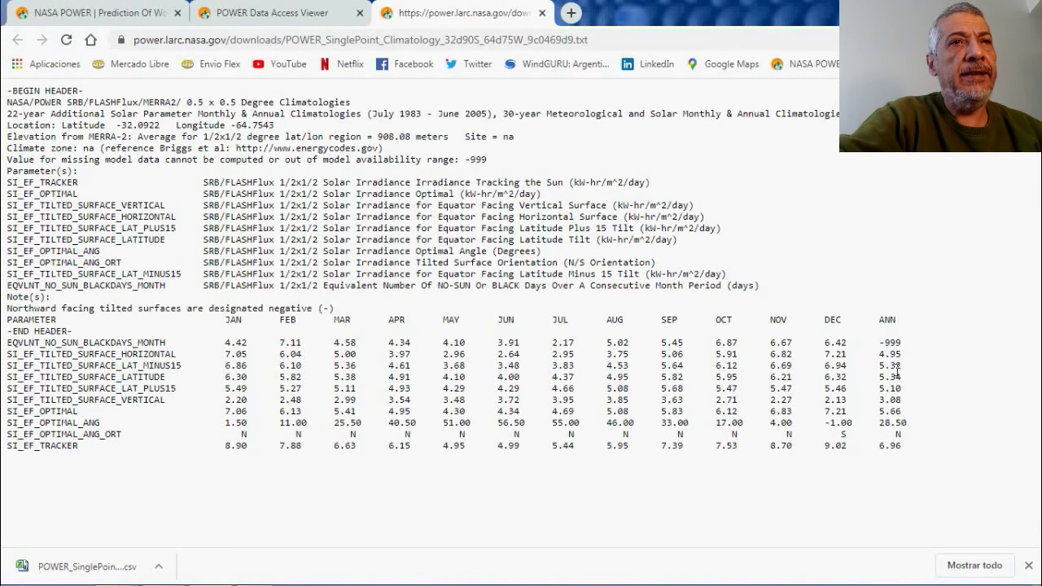
pyautogui.moveTo(874, 354); pyautogui.dragTo(925, 355)
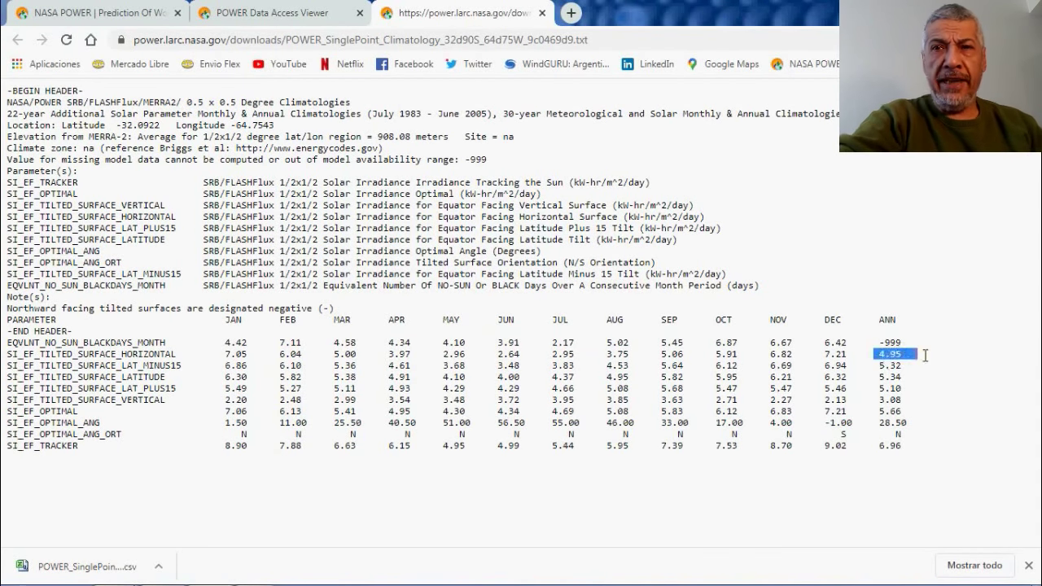
pyautogui.click(148, 361)
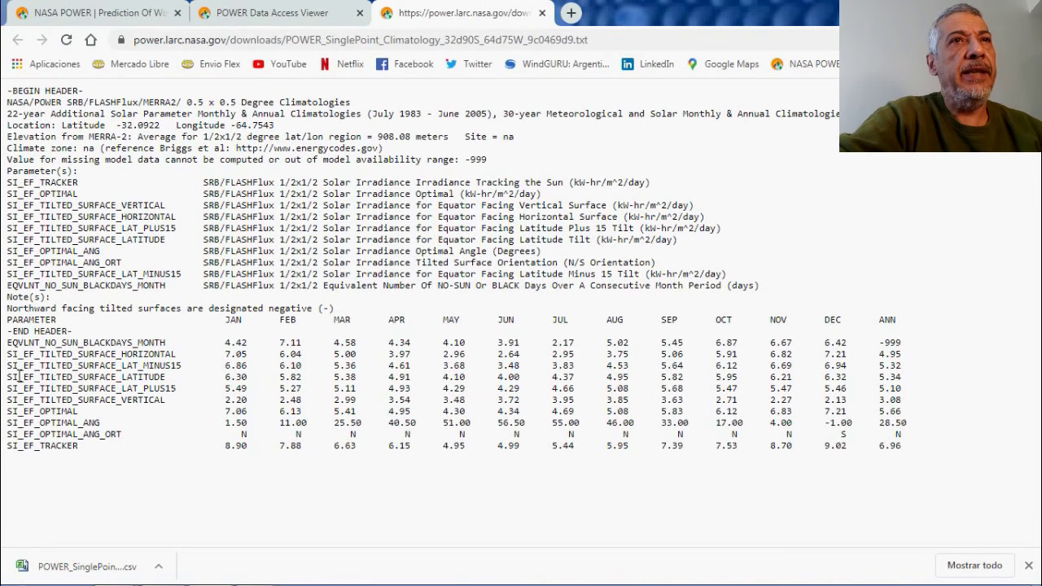
pyautogui.moveTo(10, 365); pyautogui.dragTo(189, 372)
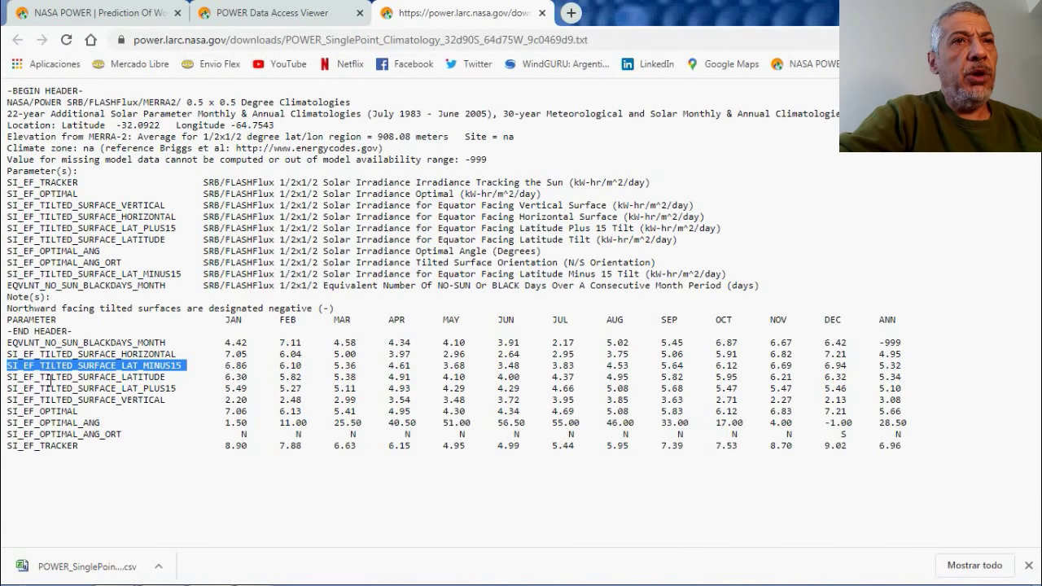
pyautogui.moveTo(6, 376); pyautogui.dragTo(970, 379)
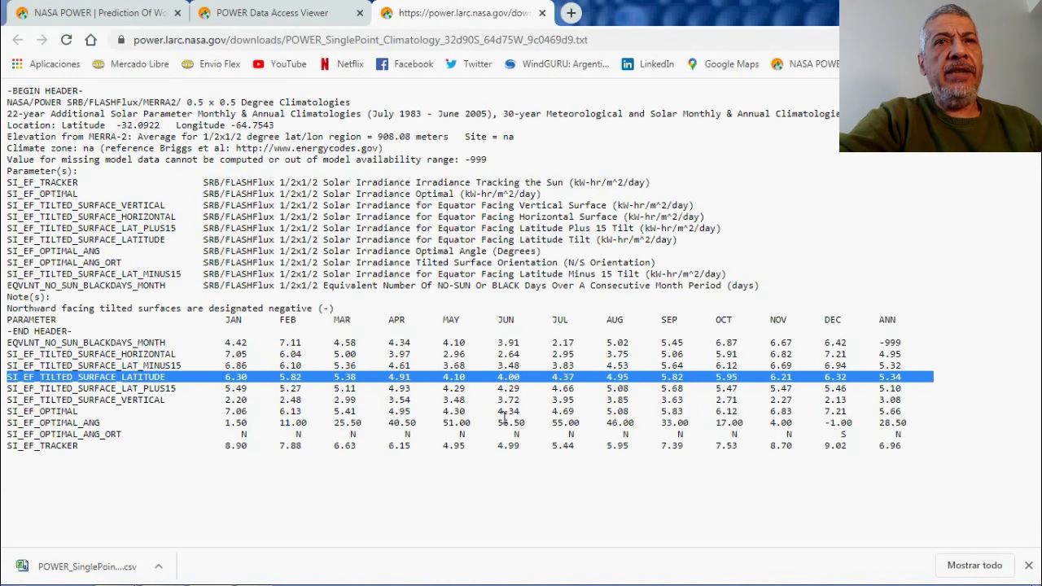
pyautogui.moveTo(497, 411); pyautogui.dragTo(525, 428)
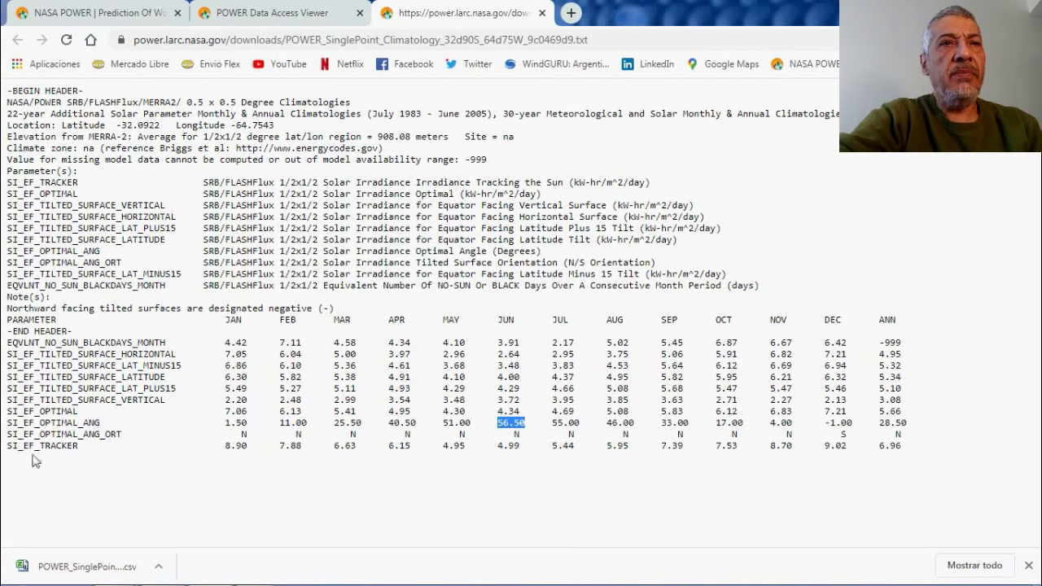
# Compare the SI_EF_TRACKER row's annual irradiance with the annual values for optimal and latitude tilt.
pyautogui.moveTo(6, 446); pyautogui.dragTo(883, 459)
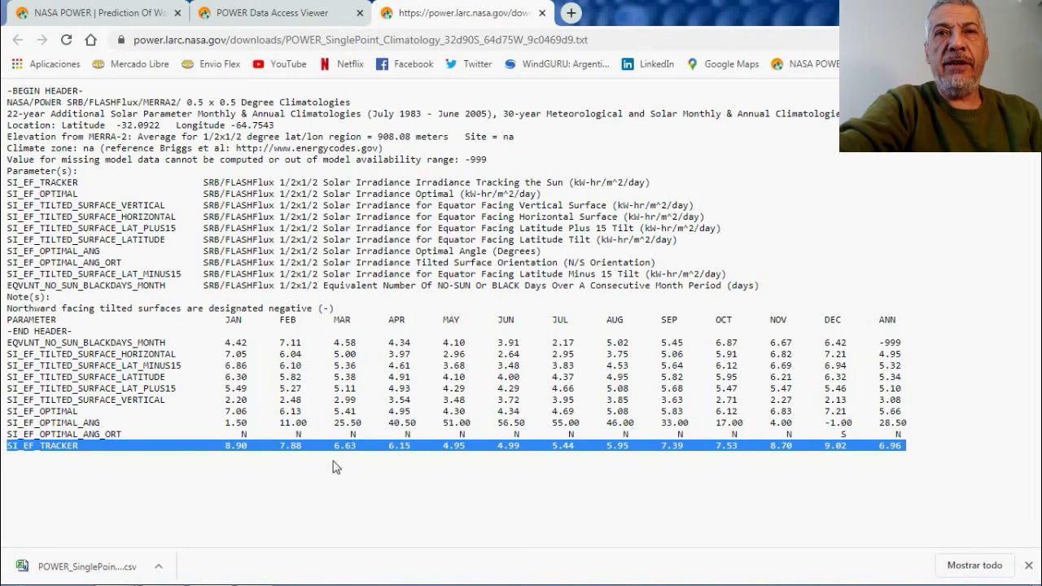
pyautogui.click(883, 455)
pyautogui.moveTo(877, 452); pyautogui.dragTo(911, 457)
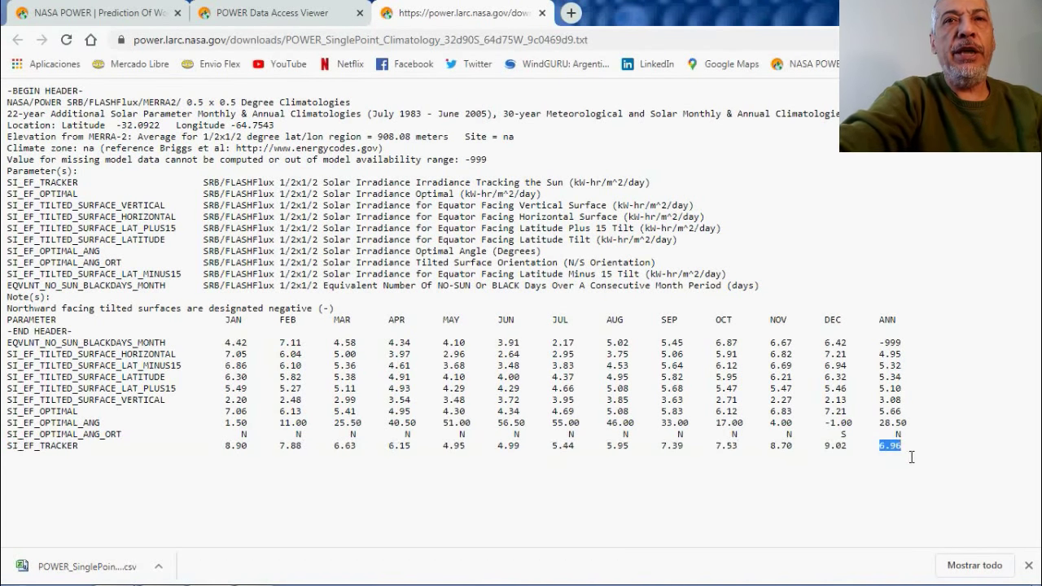
pyautogui.click(885, 419)
pyautogui.moveTo(885, 419); pyautogui.dragTo(913, 418)
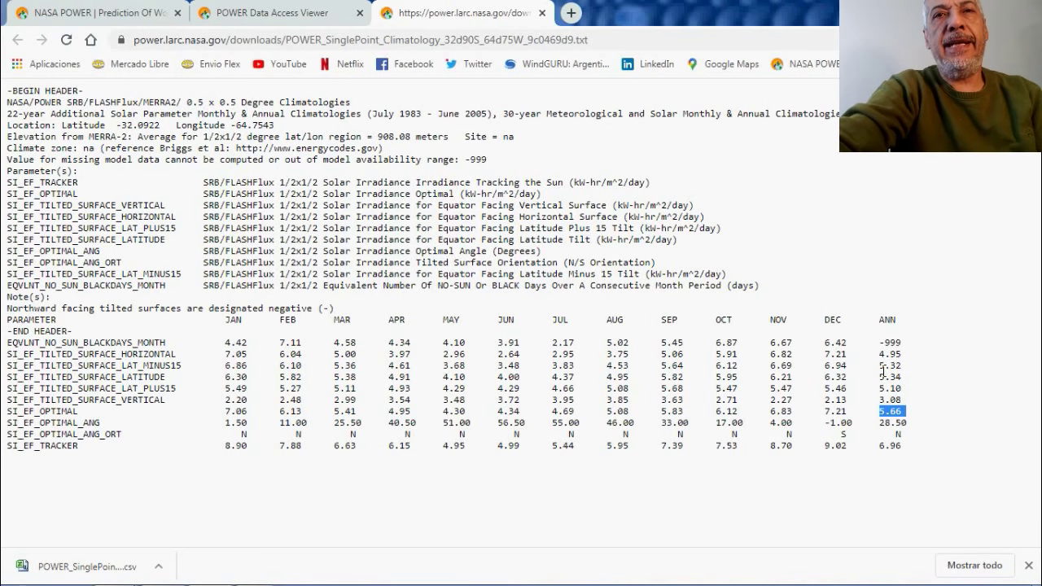
pyautogui.moveTo(879, 377); pyautogui.dragTo(910, 382)
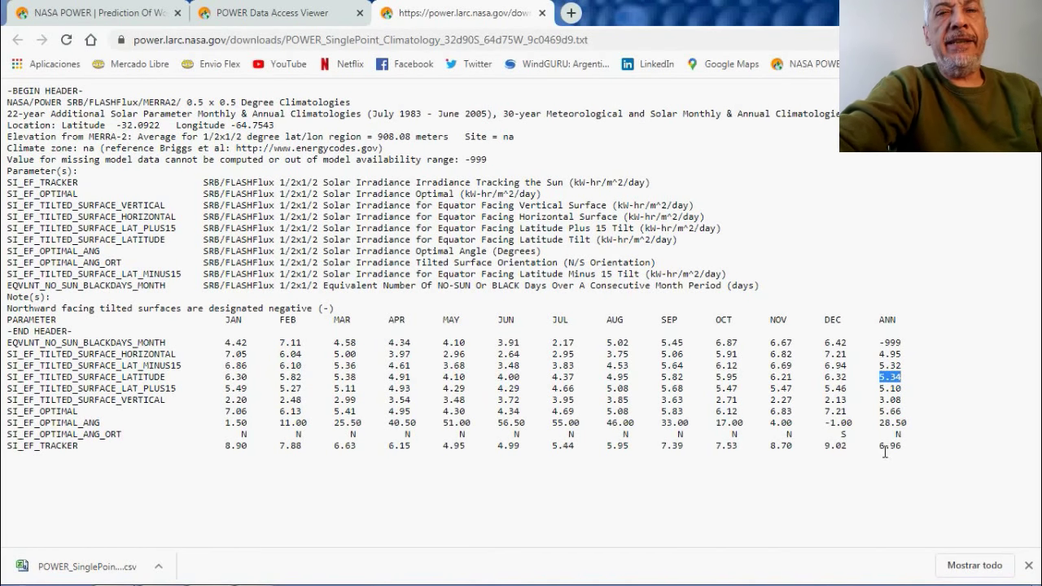
pyautogui.moveTo(879, 446); pyautogui.dragTo(906, 460)
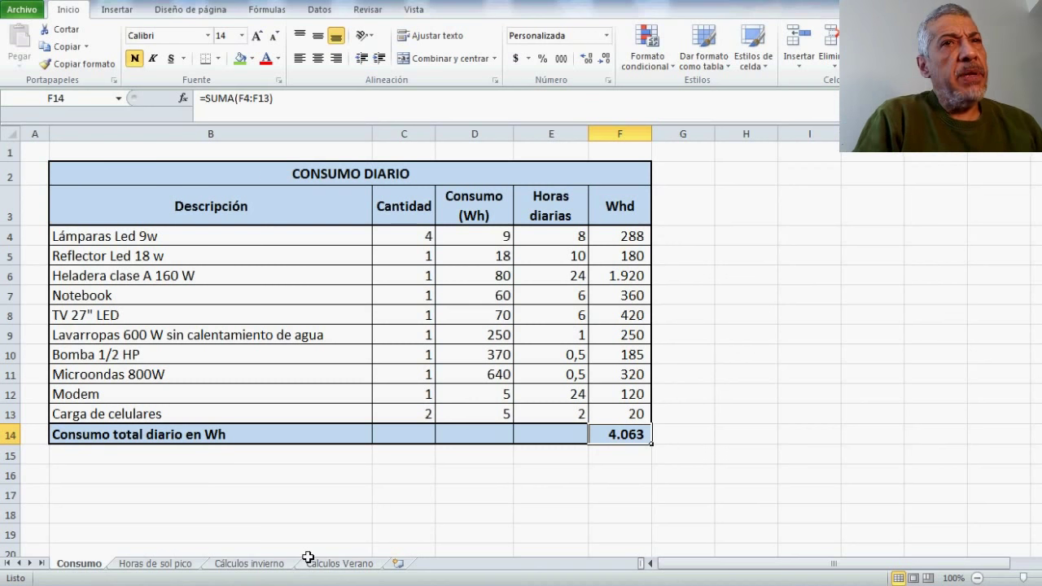
# Review quantity, hourly consumption, daily hours and the Whd formula for the LED lamps and the LED reflector in the Consumo sheet.
pyautogui.click(385, 244)
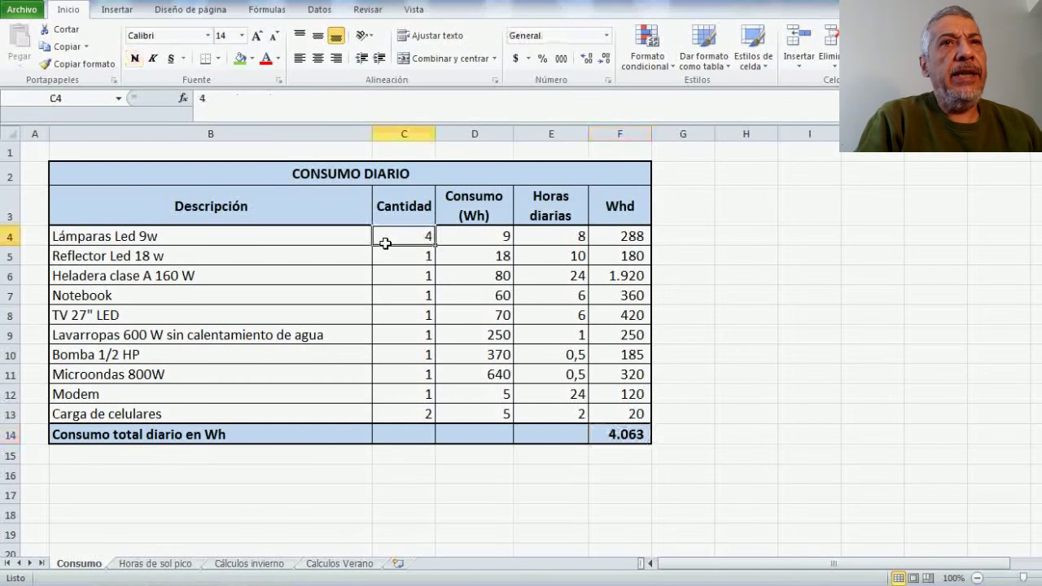
pyautogui.click(452, 239)
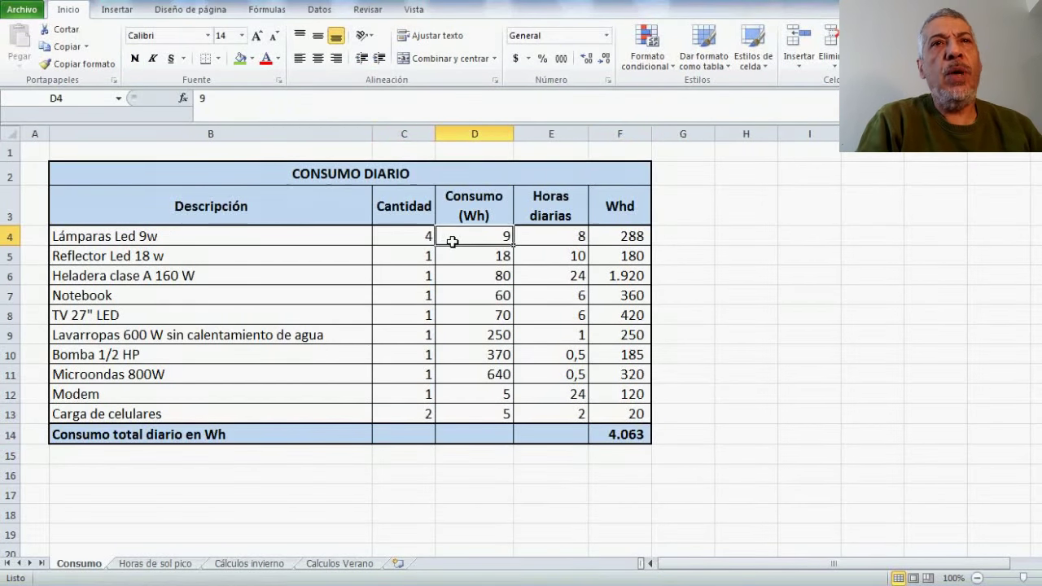
pyautogui.click(549, 241)
pyautogui.click(612, 244)
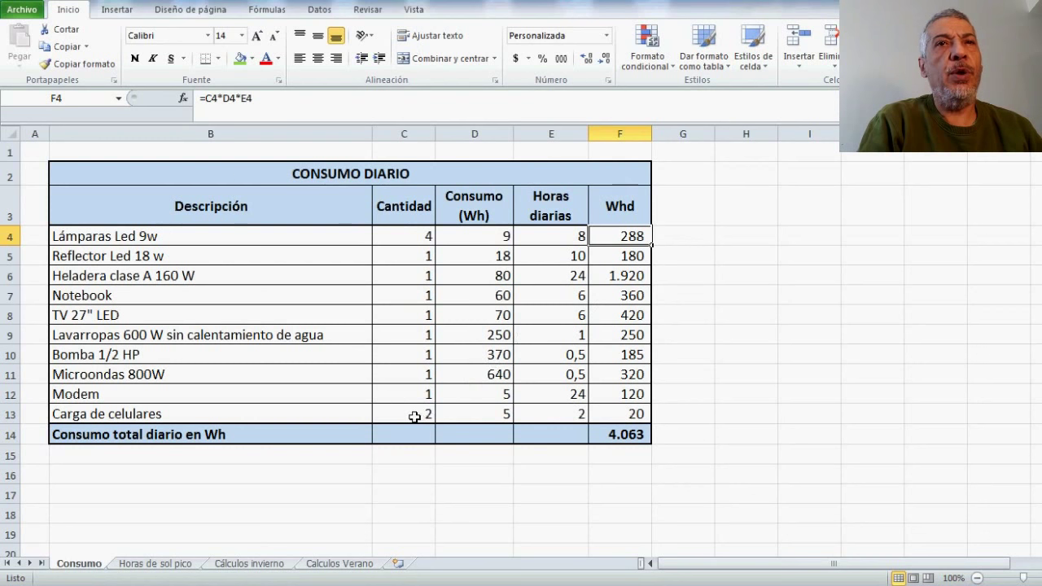
pyautogui.click(414, 258)
pyautogui.click(496, 263)
pyautogui.click(551, 261)
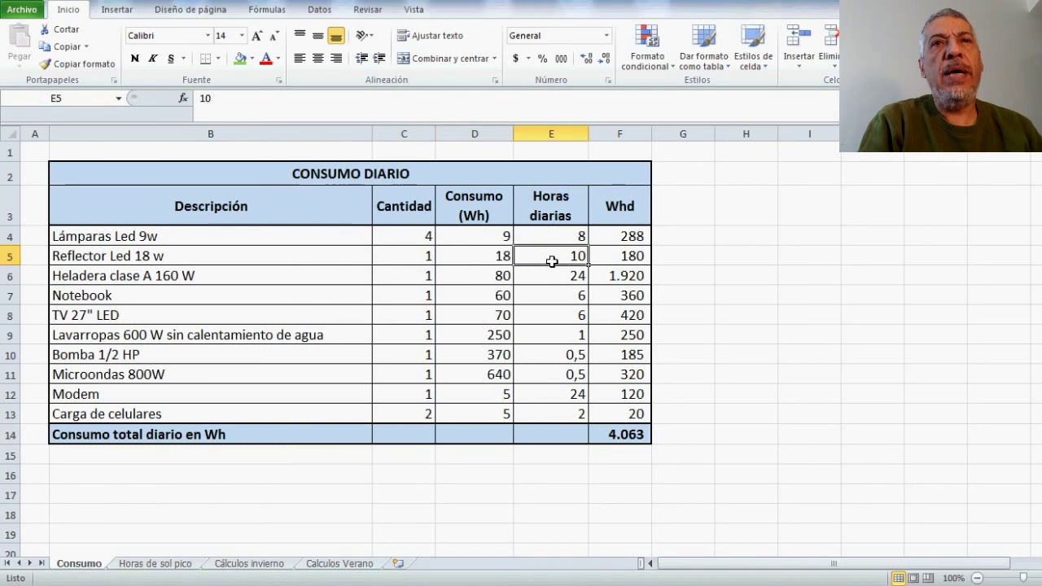
pyautogui.click(615, 262)
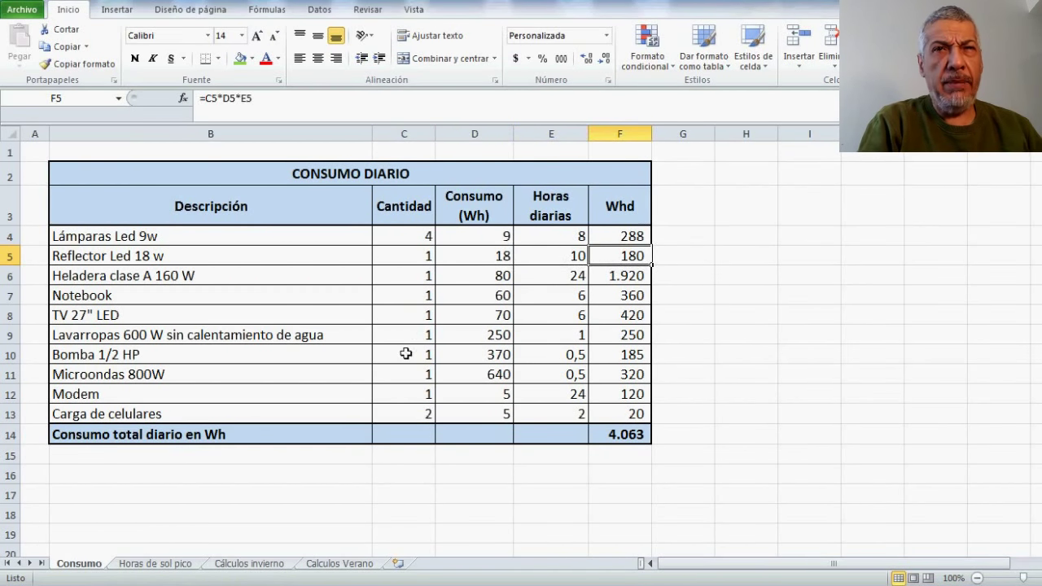
# Check the refrigerator's Whd calculation and the notebook's consumption, daily hours and Whd calculation.
pyautogui.click(145, 281)
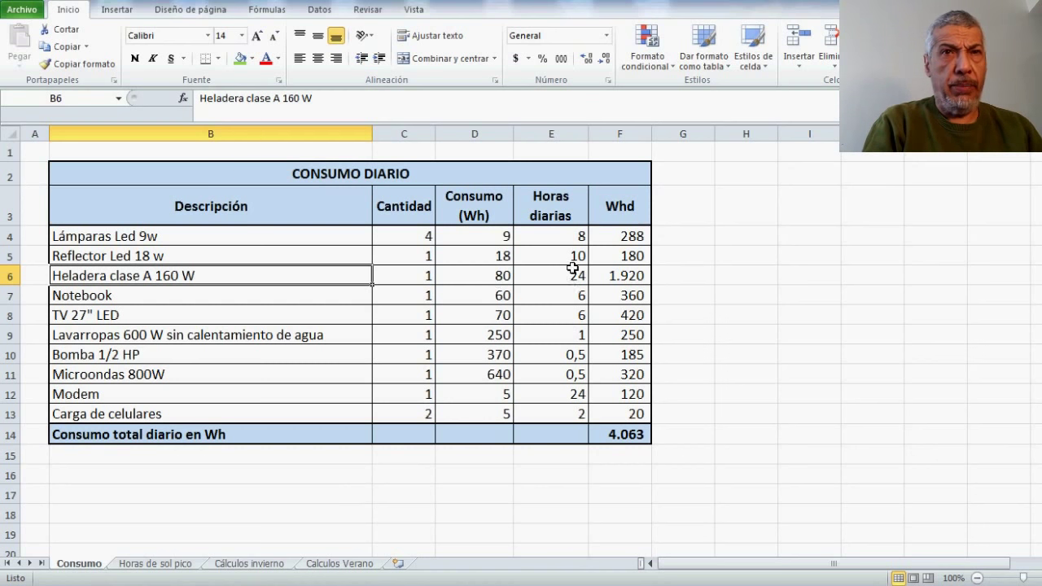
pyautogui.click(643, 280)
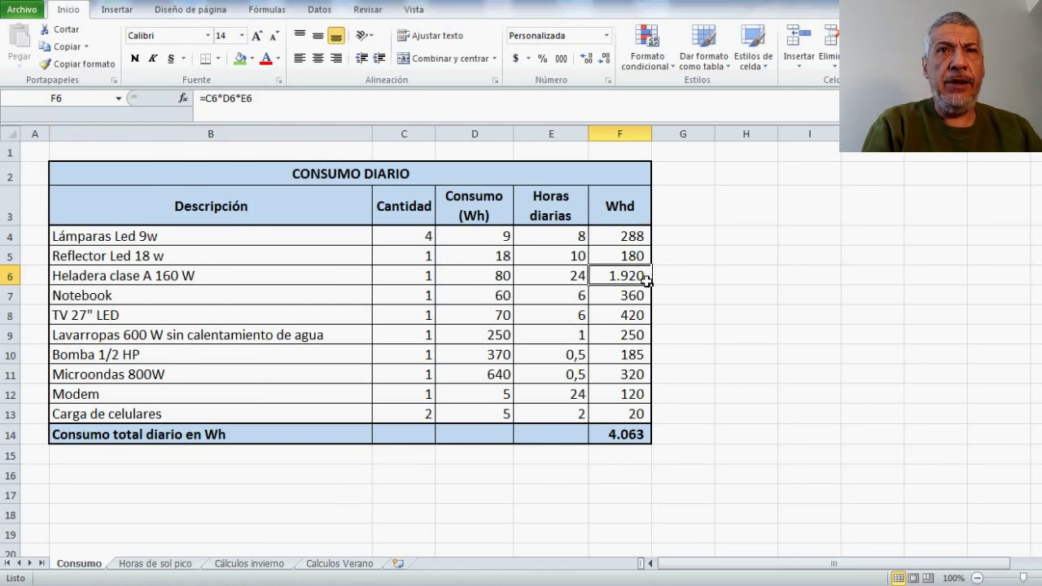
pyautogui.click(225, 303)
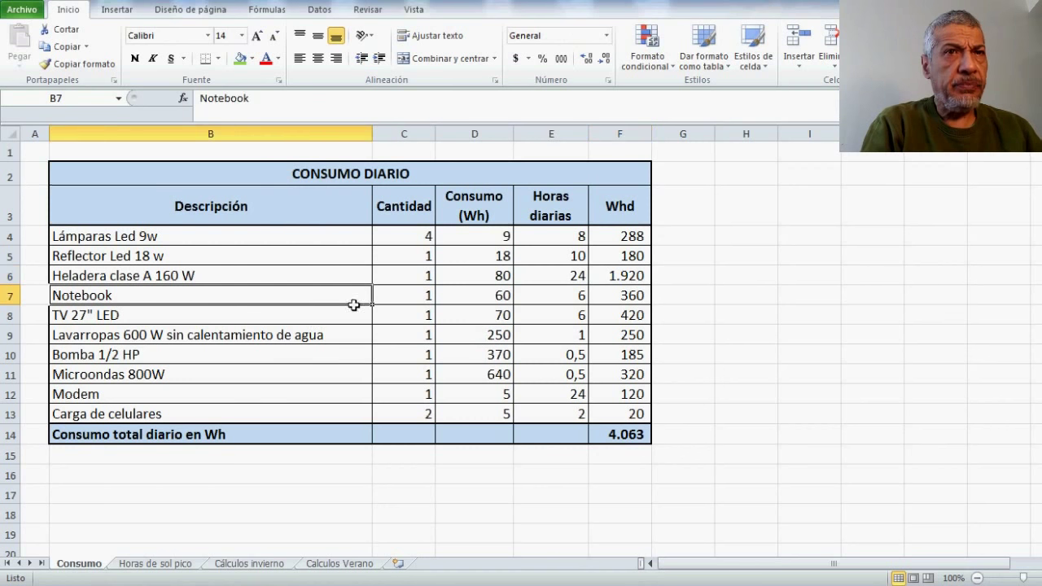
pyautogui.click(472, 299)
pyautogui.click(556, 299)
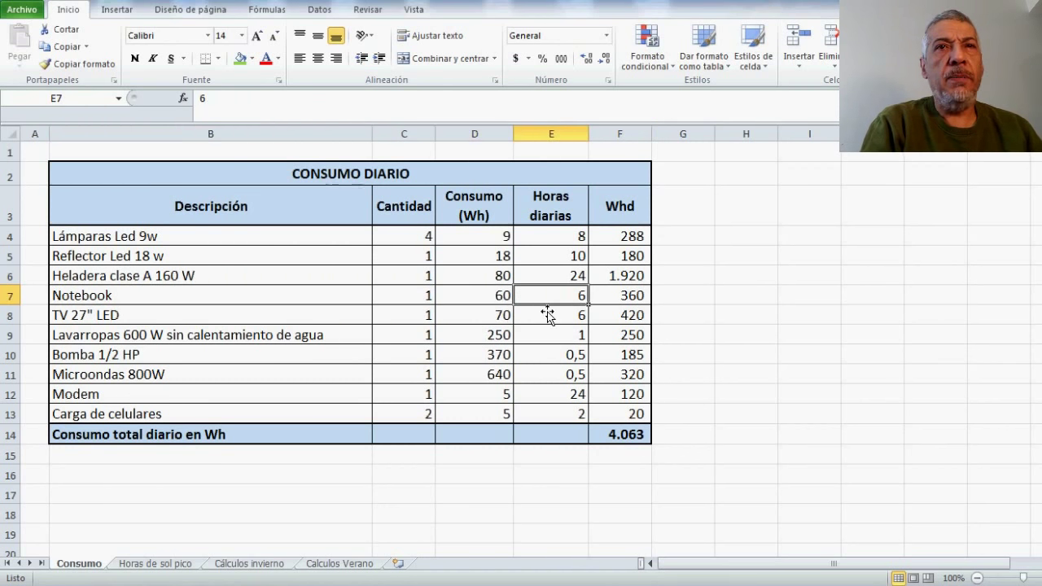
pyautogui.click(607, 296)
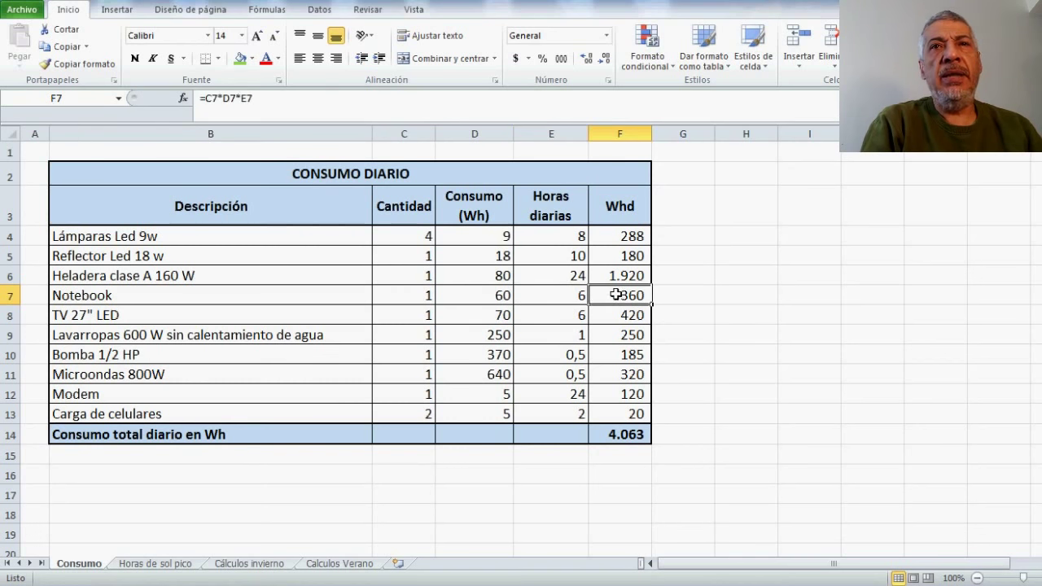
# Check the consumption and Whd values of the 27" LED TV and the washing machine.
pyautogui.click(176, 333)
pyautogui.click(188, 318)
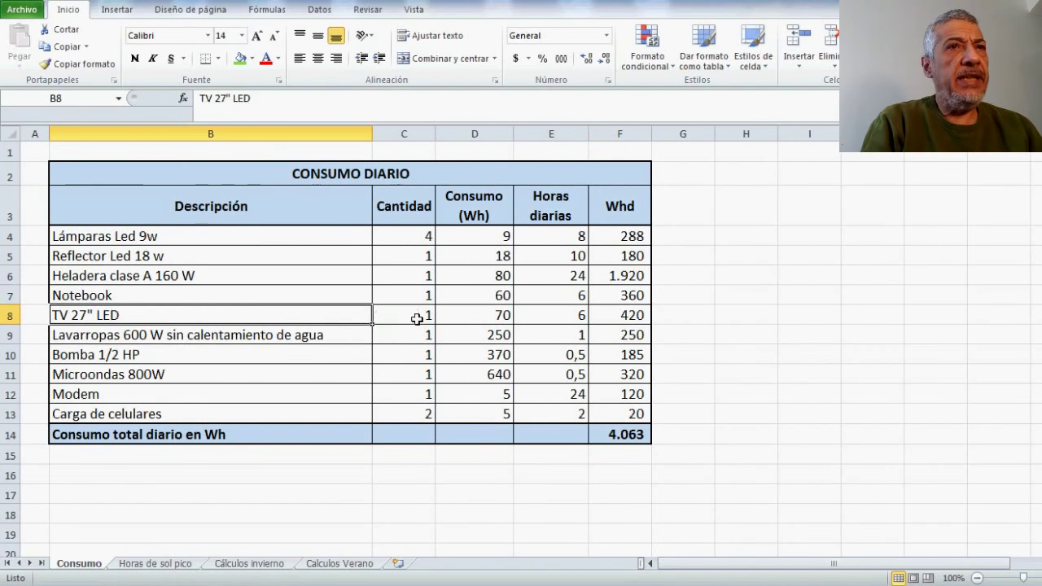
pyautogui.click(498, 315)
pyautogui.click(611, 318)
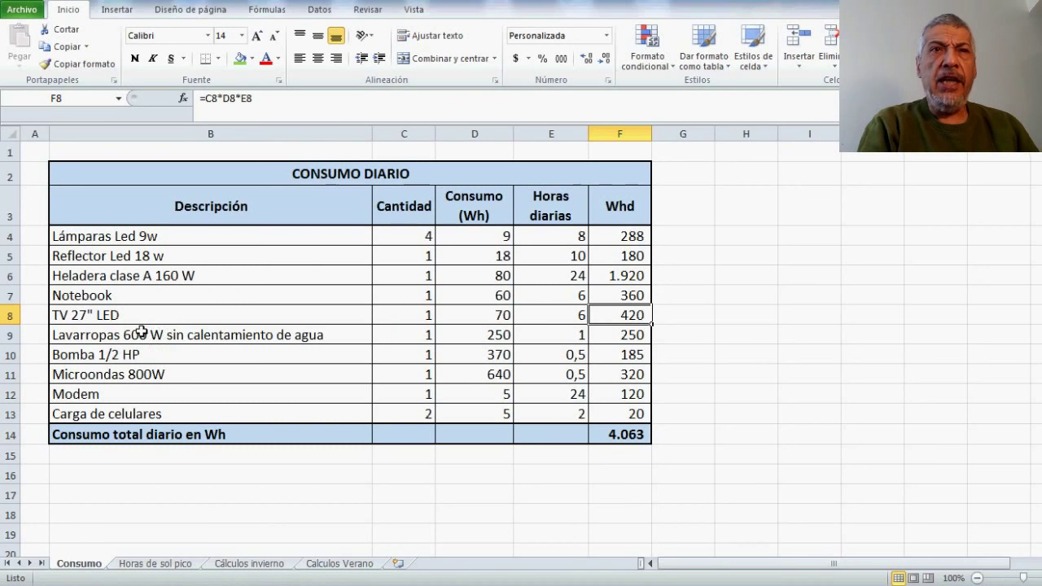
pyautogui.click(498, 340)
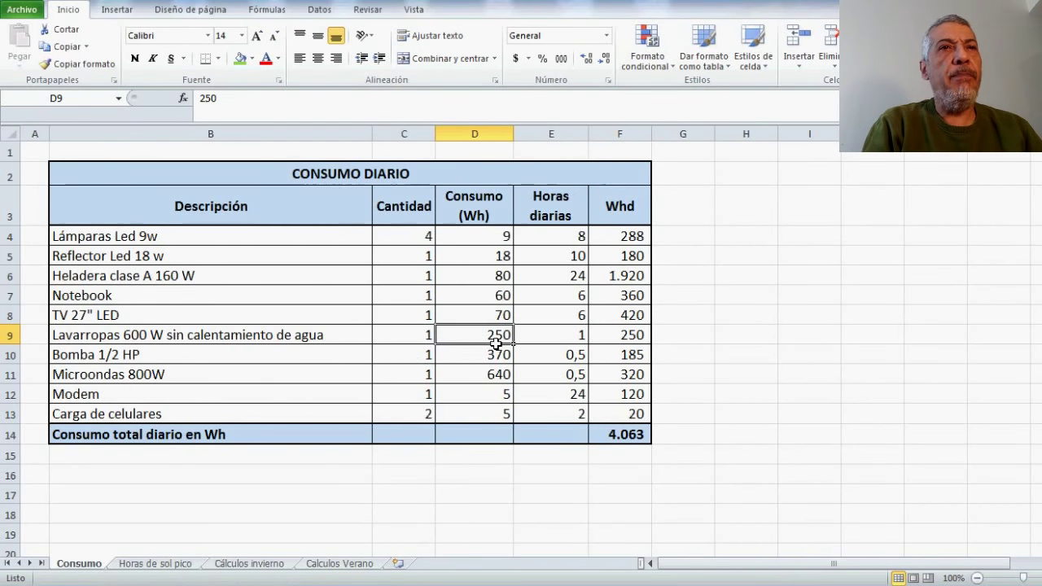
pyautogui.click(623, 334)
# Review the 1/2 HP pump and microwave consumption figures and the total daily consumption in Wh.
pyautogui.click(91, 358)
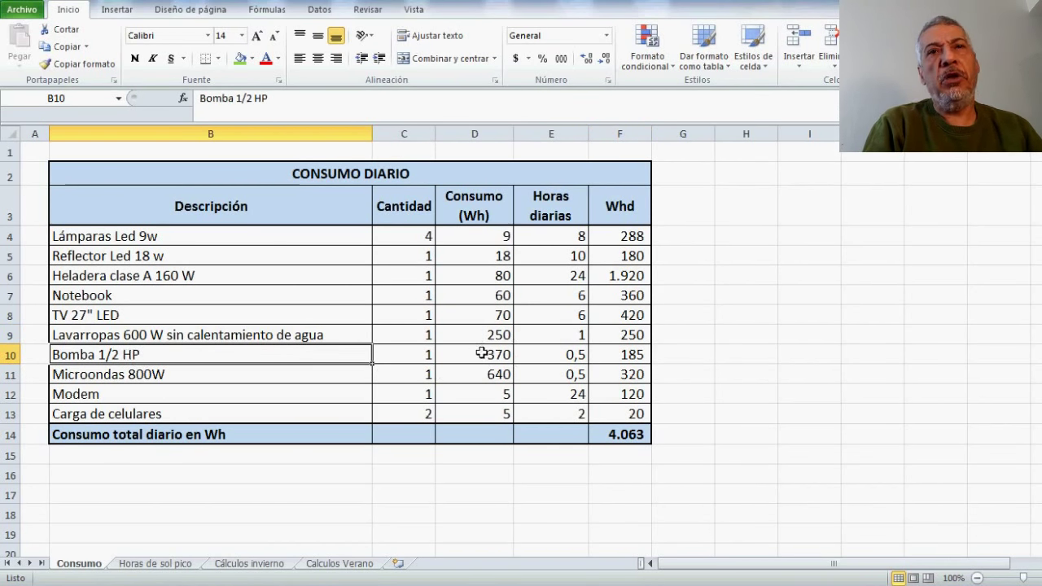
pyautogui.click(538, 361)
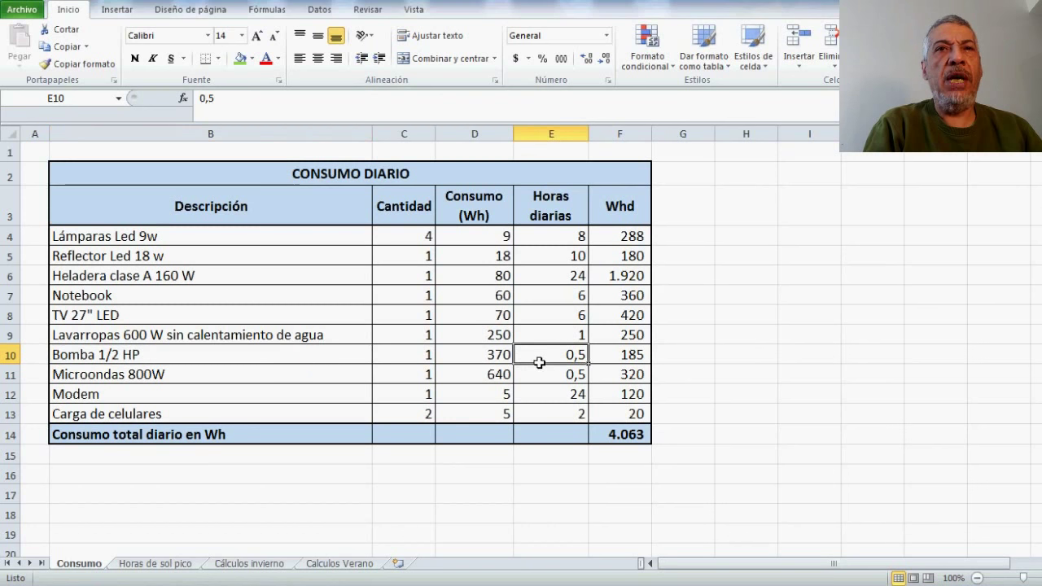
pyautogui.click(601, 355)
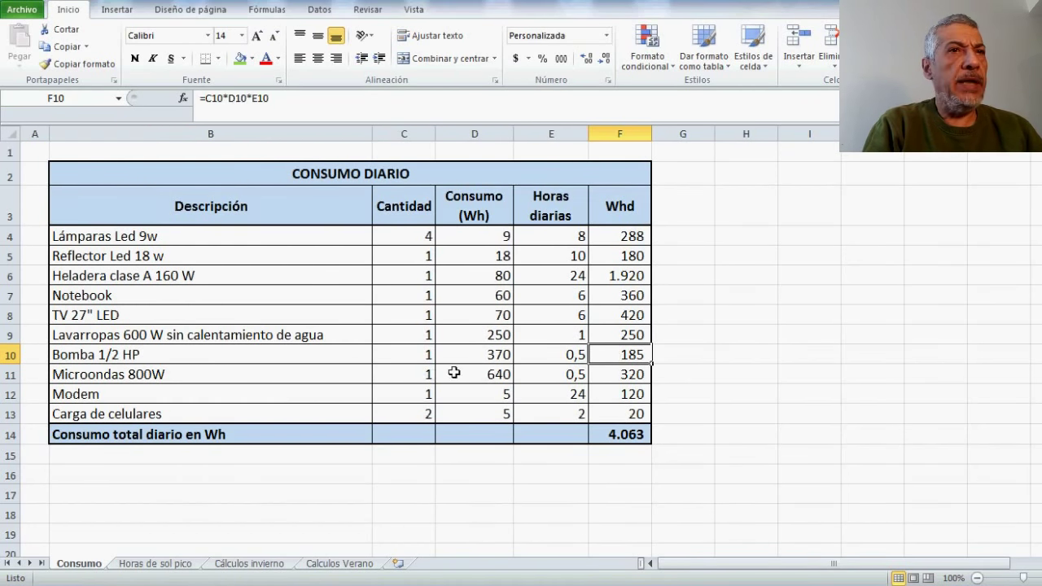
pyautogui.click(151, 373)
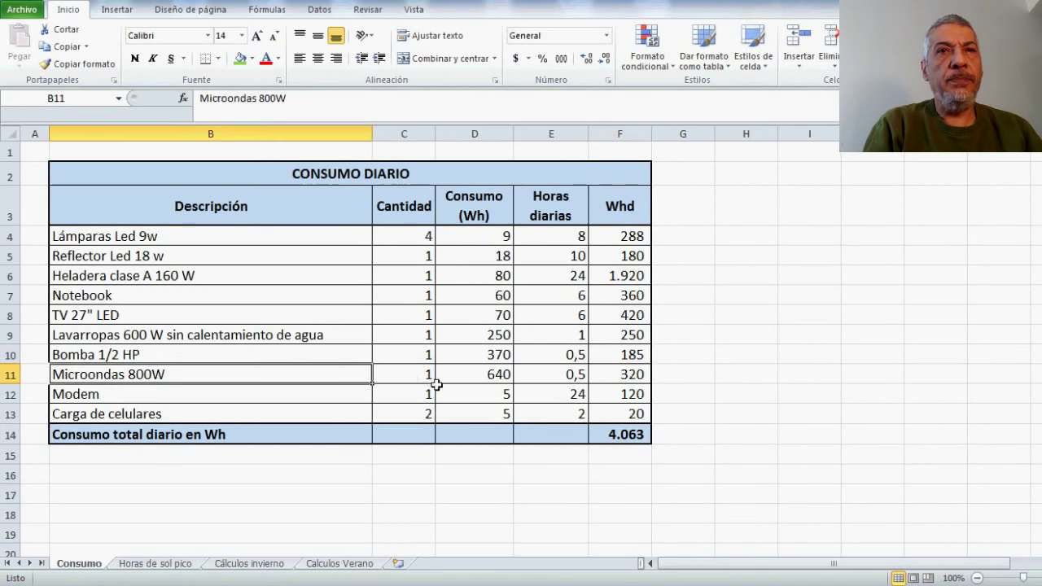
pyautogui.click(475, 379)
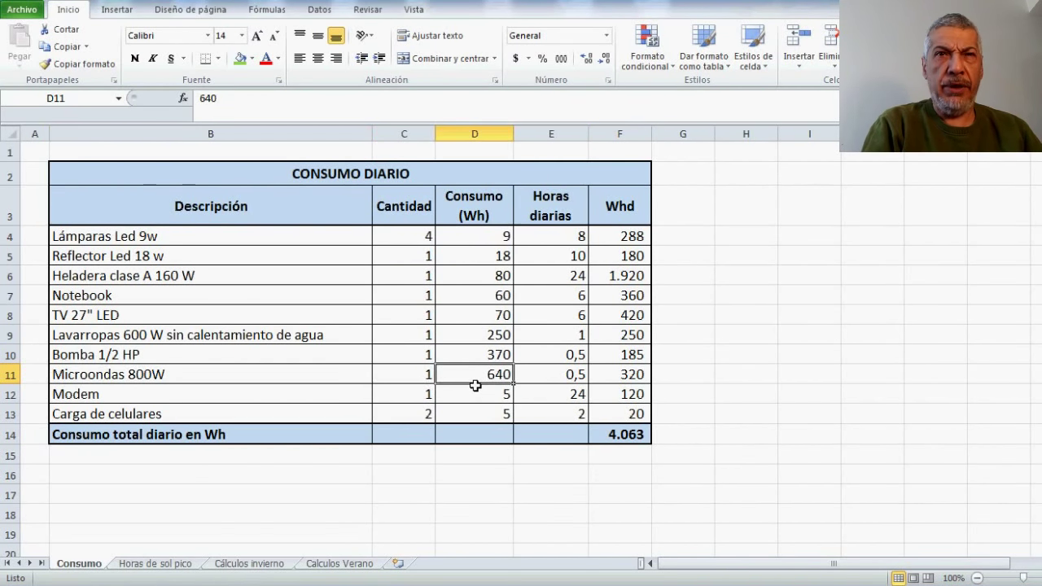
pyautogui.click(618, 379)
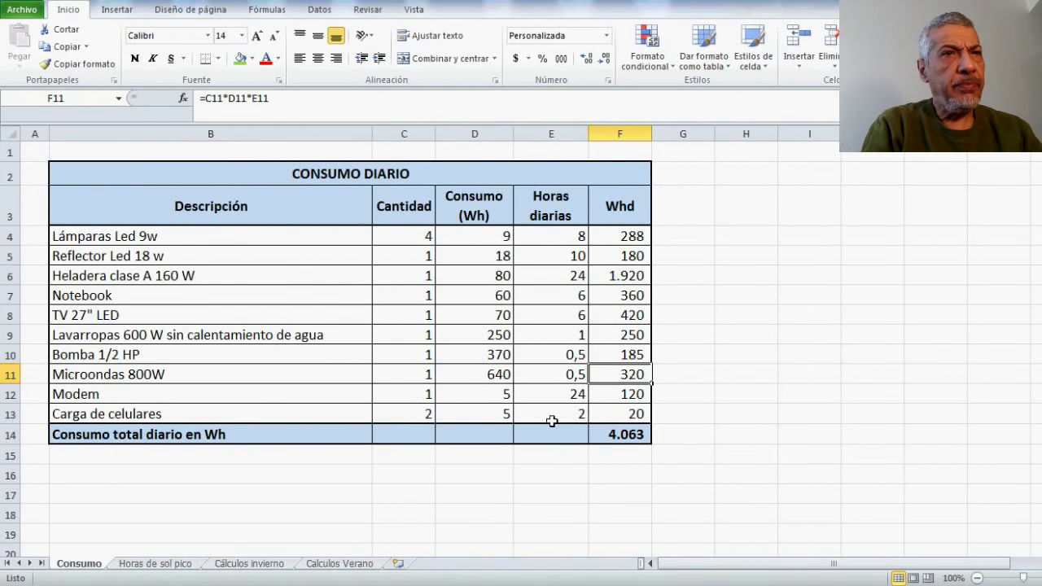
pyautogui.click(639, 438)
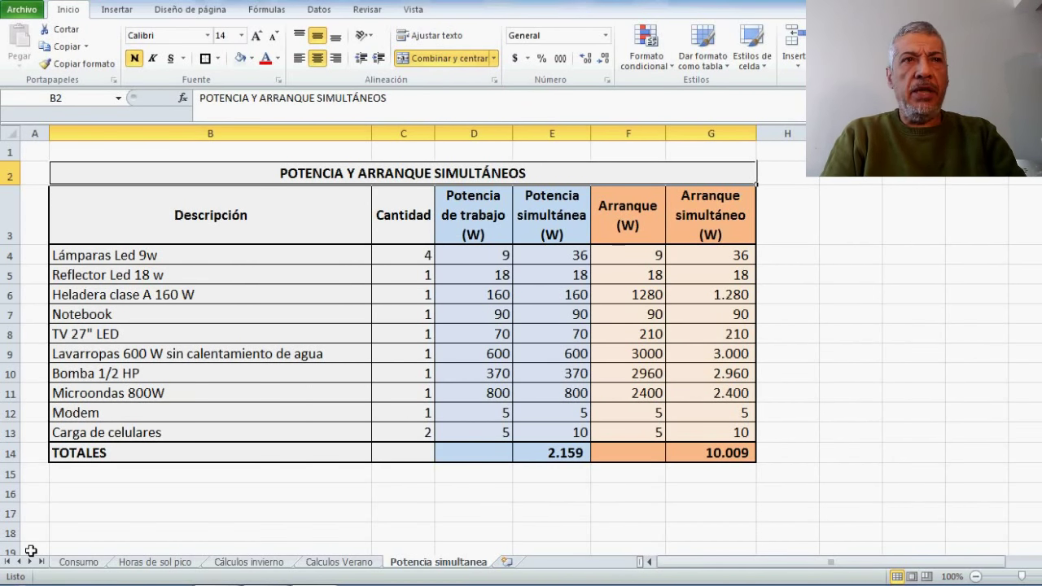
# Examine the Potencia simultánea column and the LED lamps' simultaneous and working power in the Potencia simultanea sheet.
pyautogui.click(569, 260)
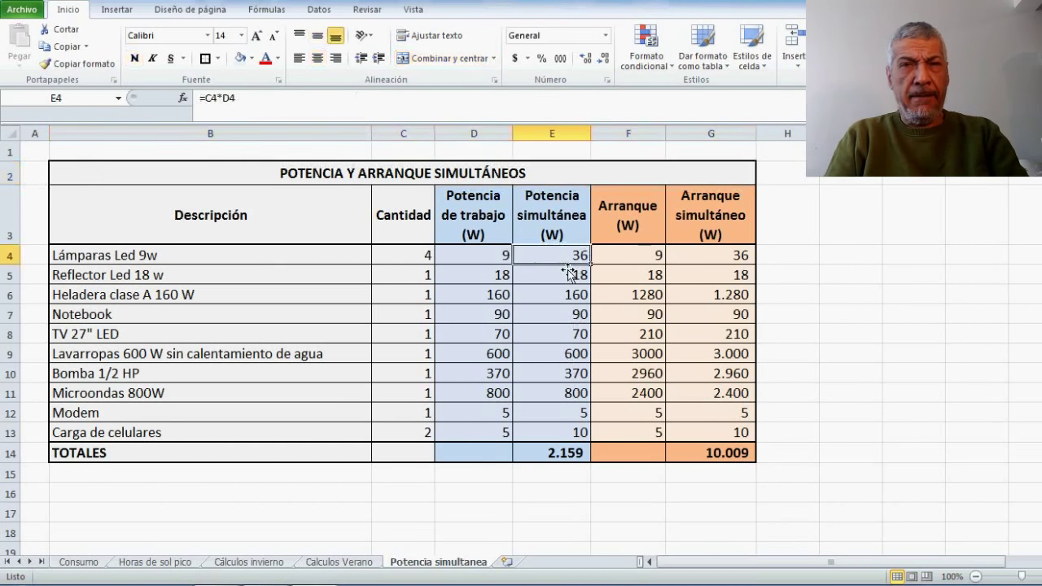
pyautogui.click(551, 234)
pyautogui.moveTo(552, 234); pyautogui.dragTo(561, 437)
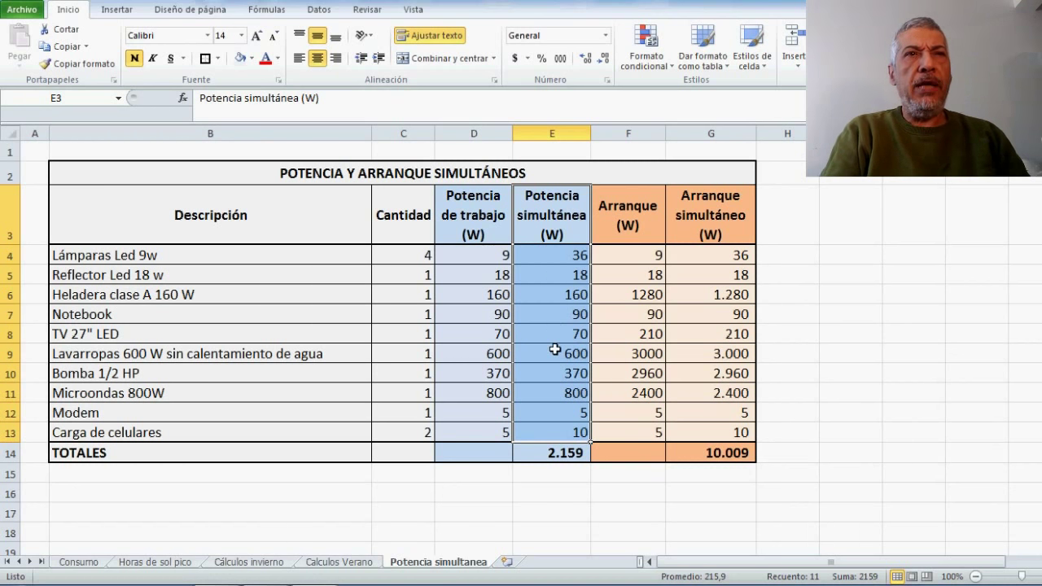
pyautogui.click(554, 258)
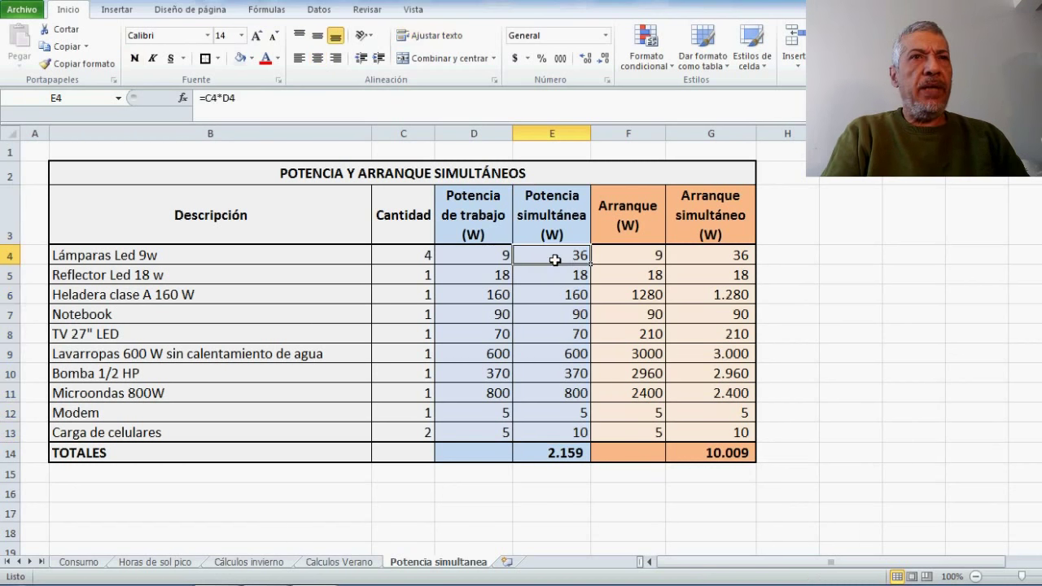
pyautogui.click(484, 260)
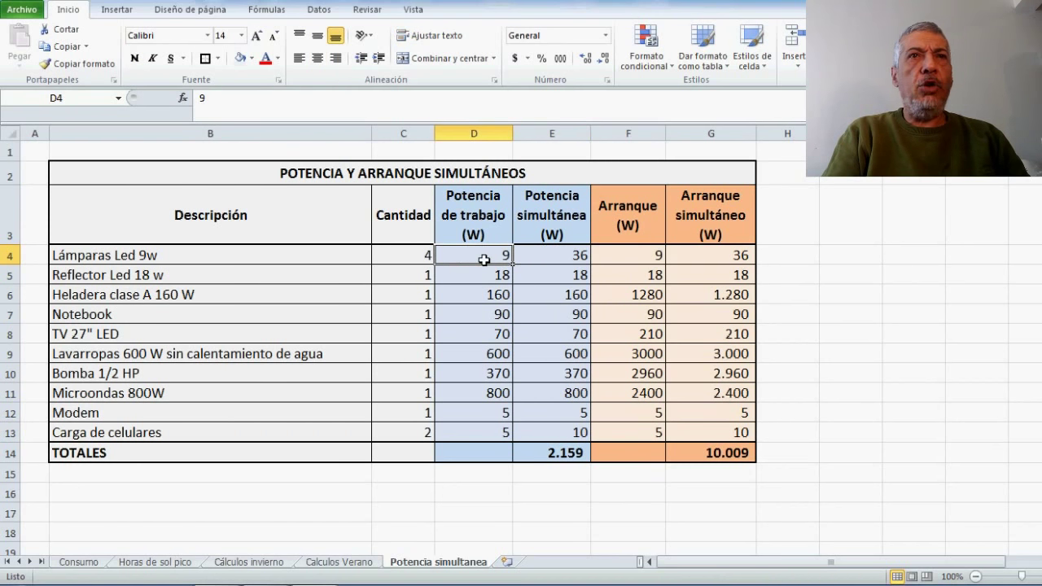
# Review the Potencia de trabajo column, checking the LED lamps, reflector, refrigerator, notebook and TV values one by one.
pyautogui.click(485, 217)
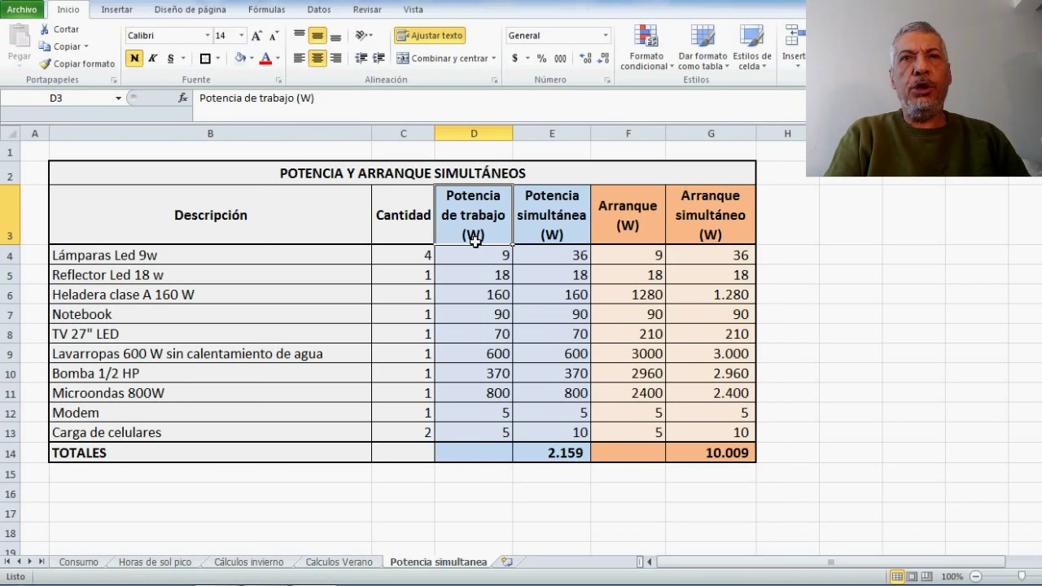
pyautogui.moveTo(473, 231); pyautogui.dragTo(467, 440)
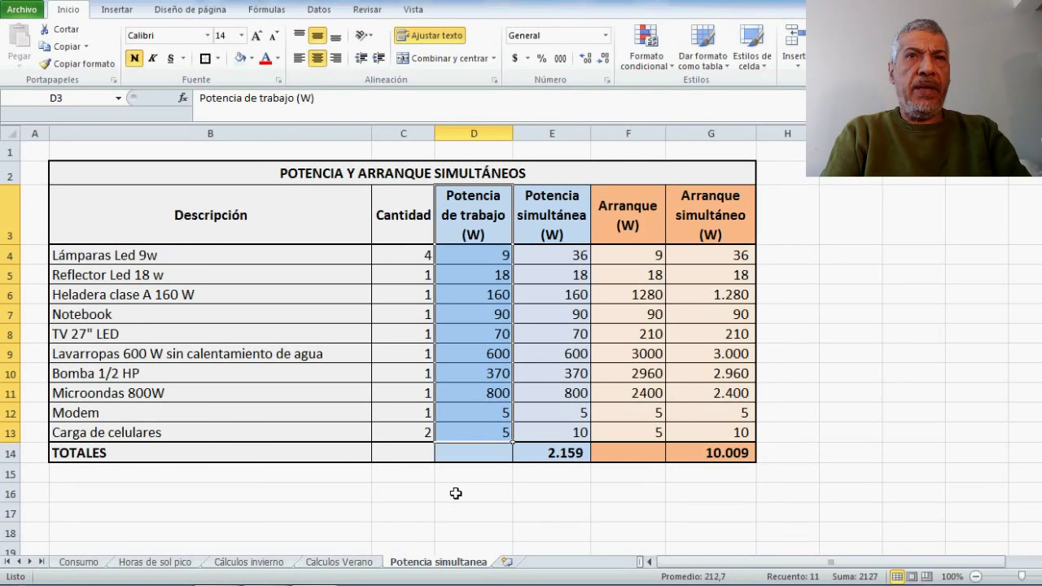
pyautogui.click(475, 257)
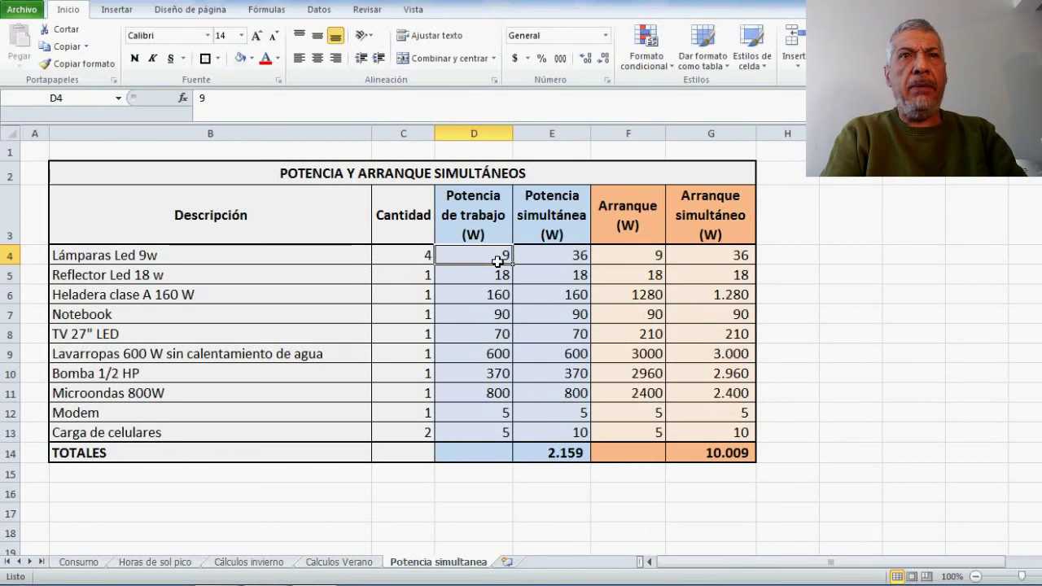
pyautogui.click(493, 282)
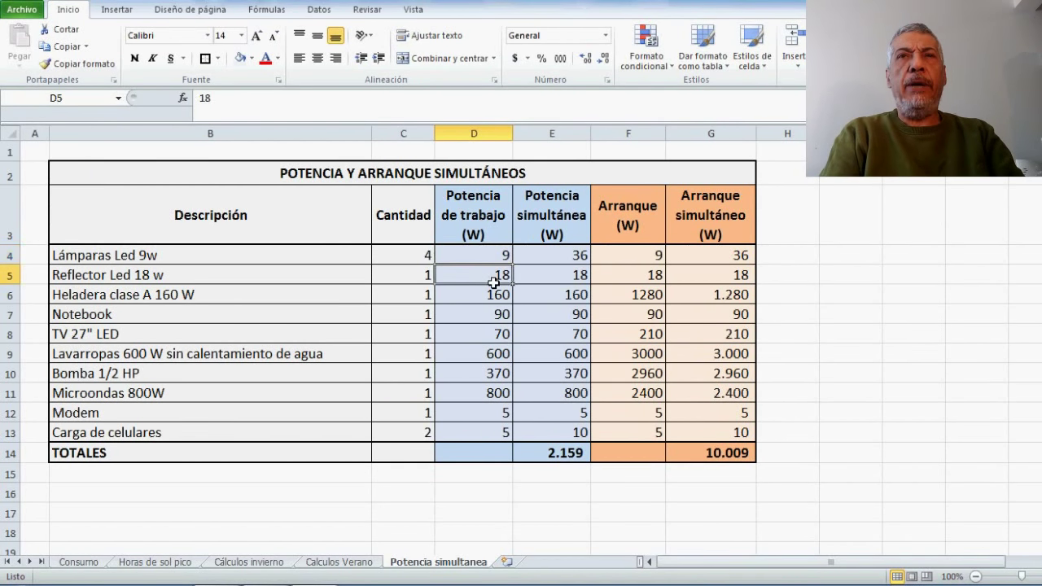
pyautogui.click(492, 301)
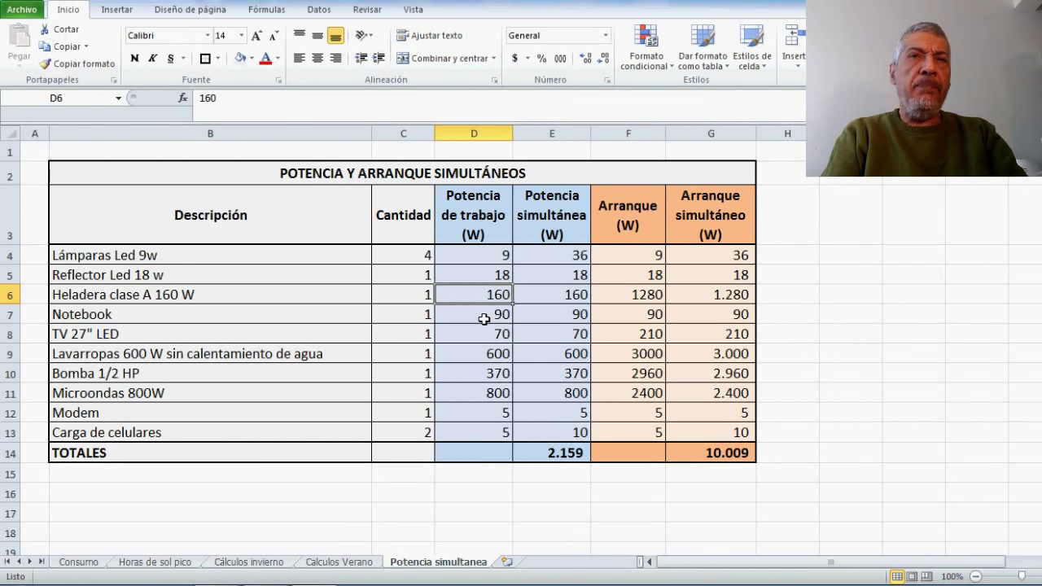
pyautogui.click(483, 319)
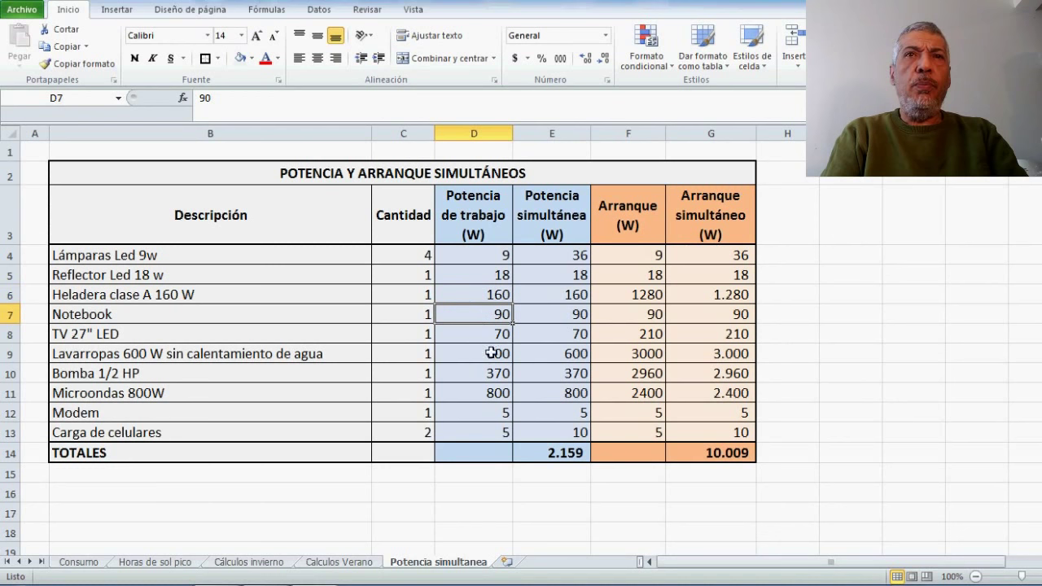
pyautogui.click(476, 339)
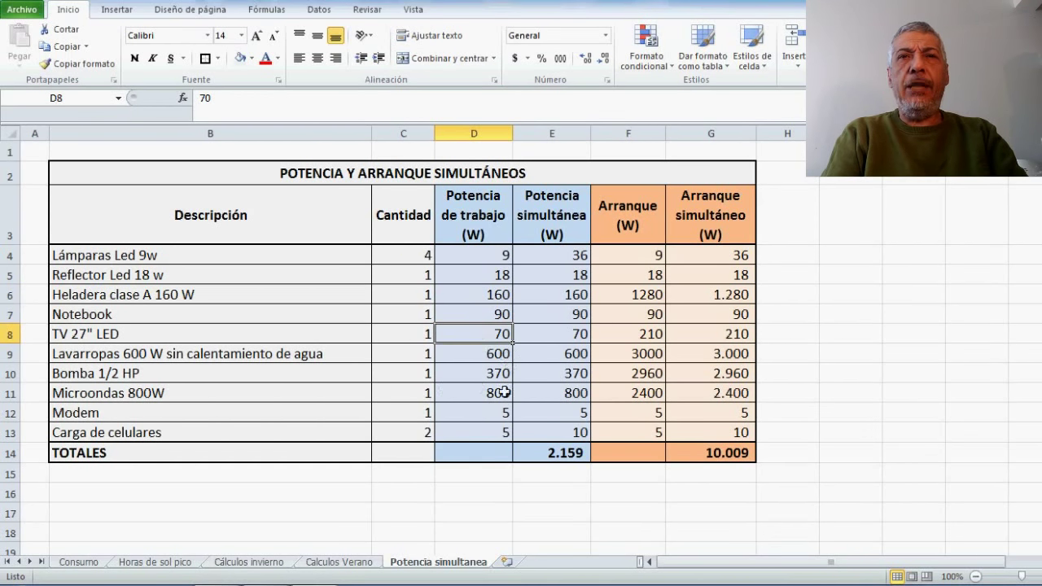
# Check the working power of the washing machine, 1/2 HP pump and microwave, and the Potencia simultánea total.
pyautogui.click(464, 361)
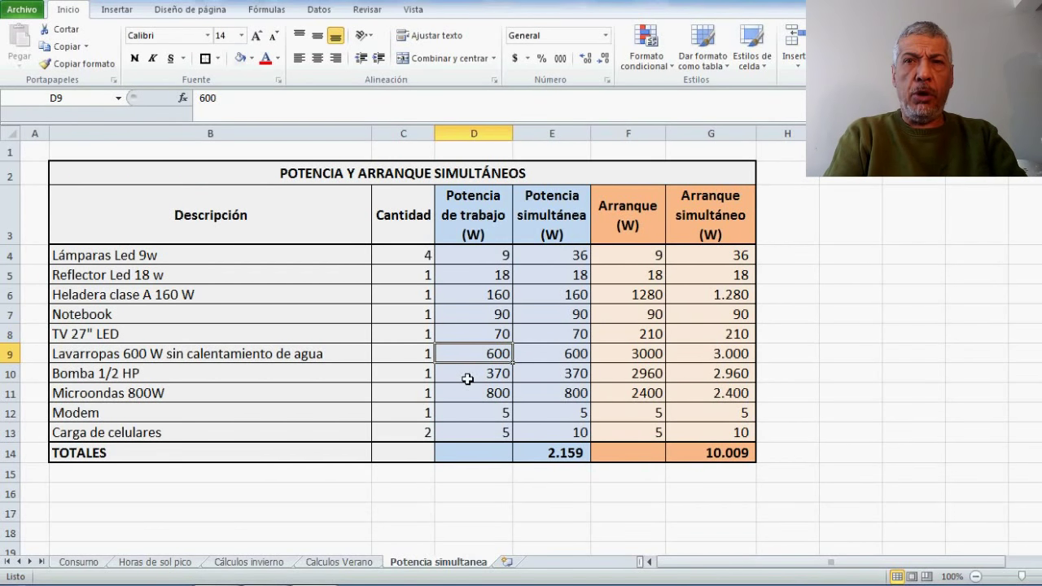
pyautogui.click(462, 378)
pyautogui.click(461, 358)
pyautogui.click(472, 374)
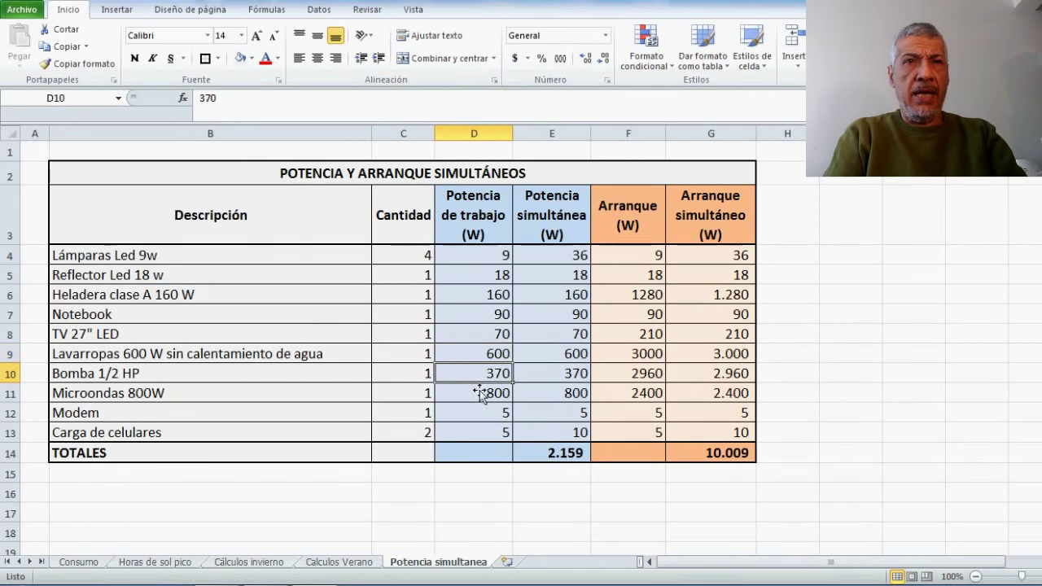
pyautogui.click(492, 395)
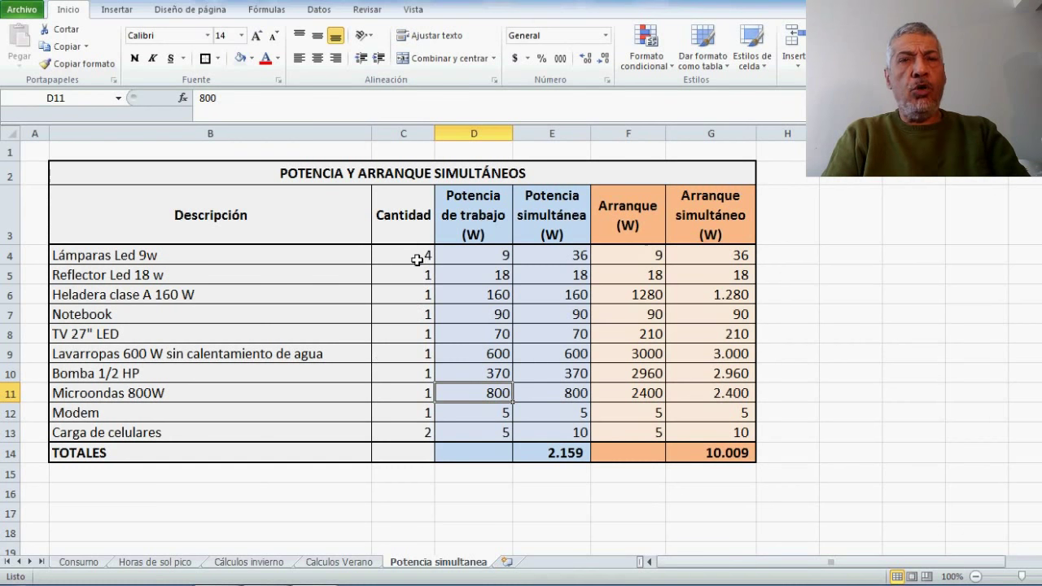
pyautogui.click(566, 456)
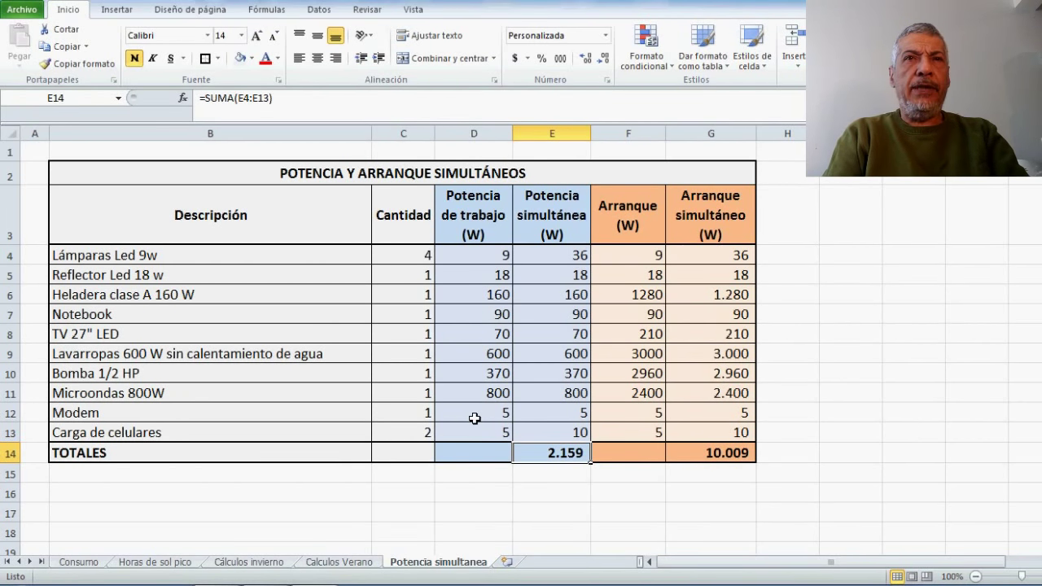
# Examine the Arranque and Arranque simultáneo columns, comparing the pump's working and starting power and checking the refrigerator's starting formula.
pyautogui.moveTo(634, 231); pyautogui.dragTo(721, 460)
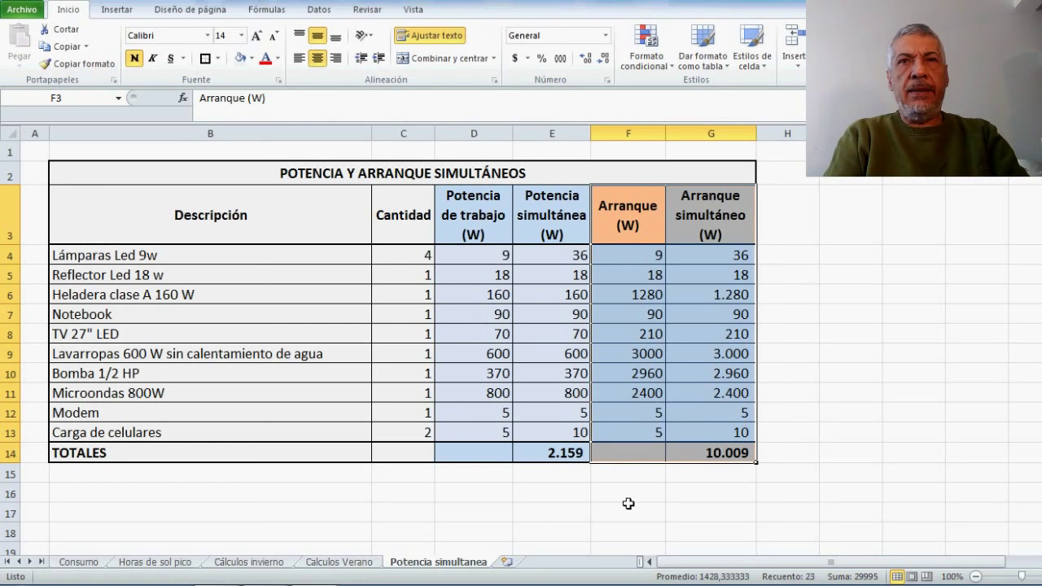
pyautogui.click(238, 375)
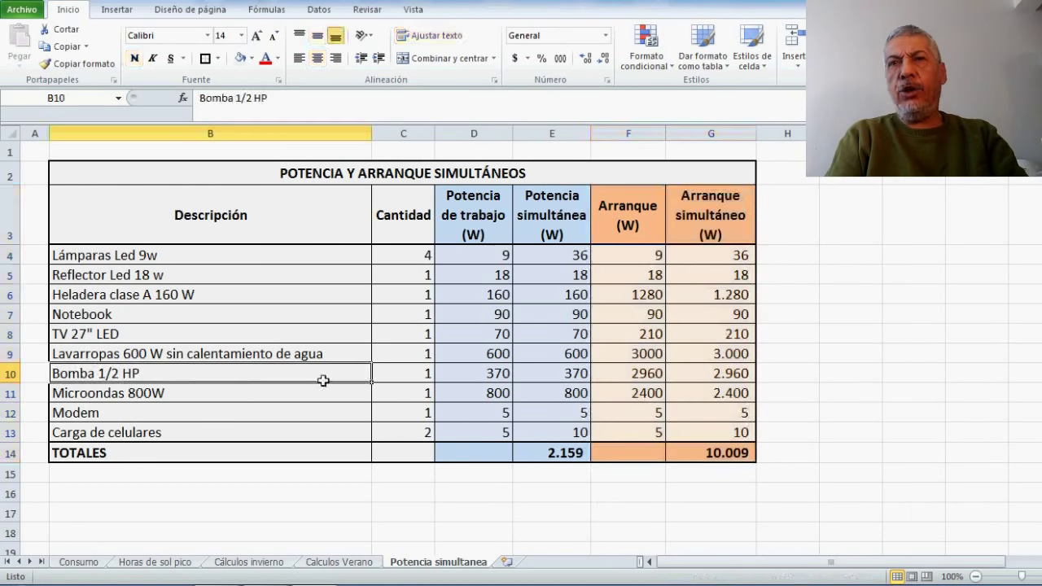
pyautogui.click(474, 373)
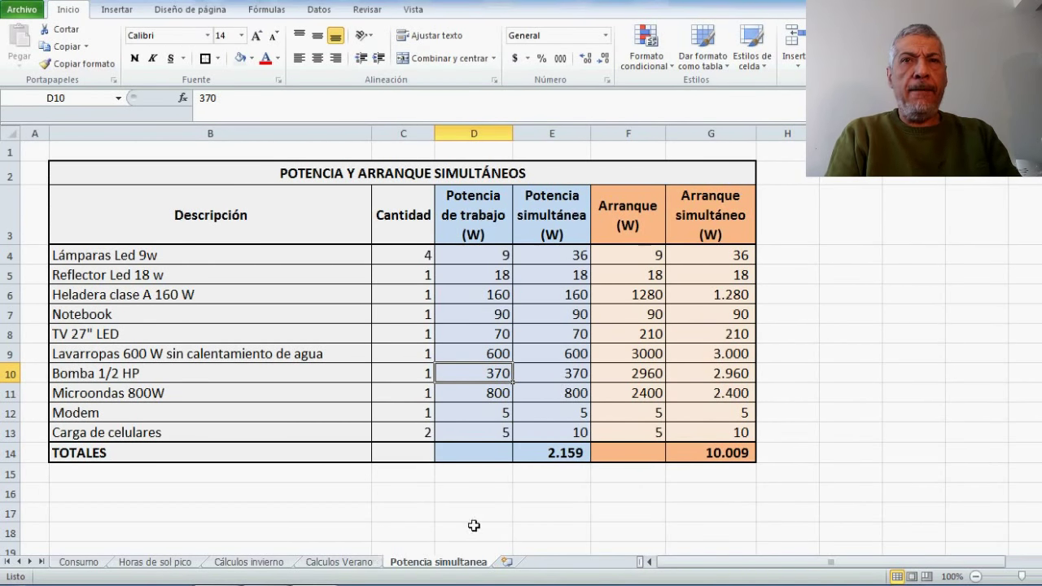
pyautogui.click(635, 376)
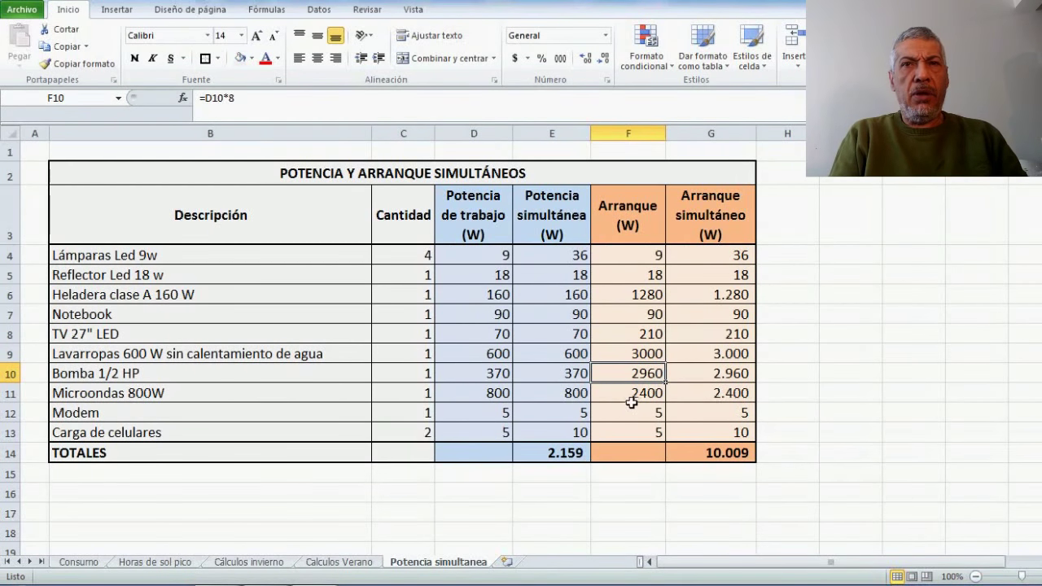
pyautogui.click(631, 301)
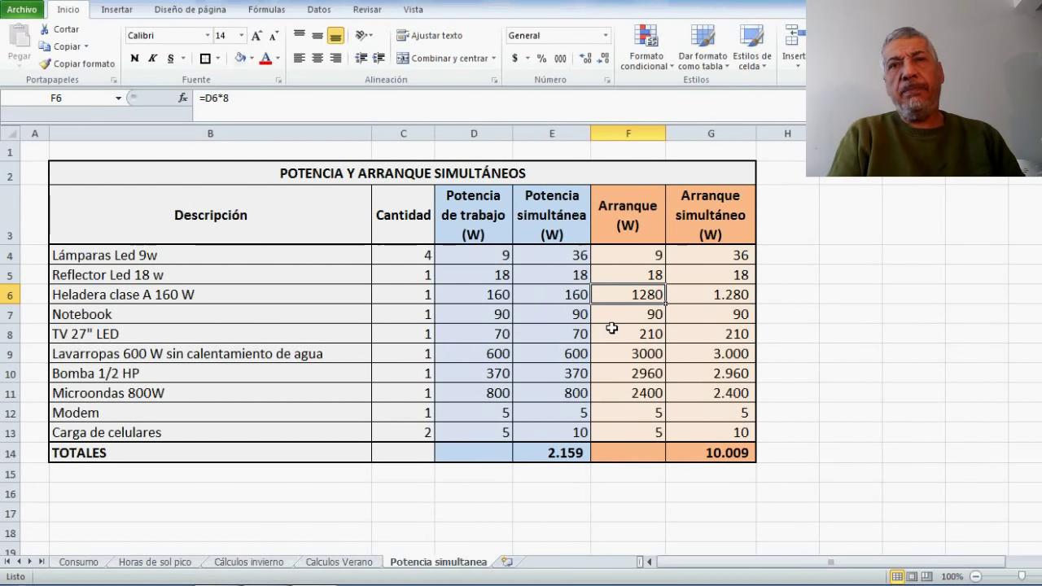
# Check the Arranque values or formulas of the LED lamps, reflector, notebook, TV, washing machine and microwave.
pyautogui.click(634, 259)
pyautogui.click(631, 279)
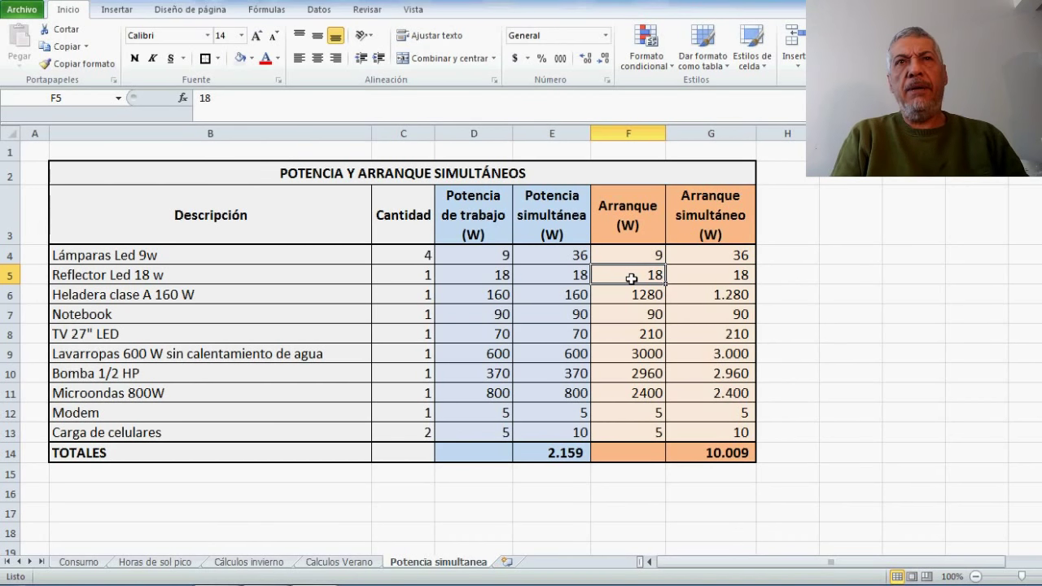
pyautogui.click(640, 322)
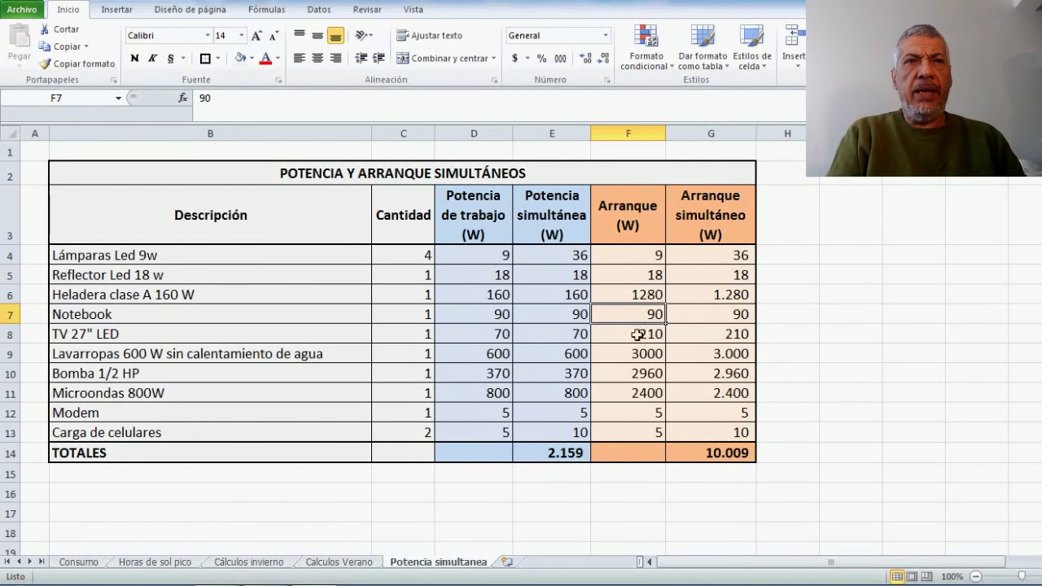
pyautogui.click(639, 333)
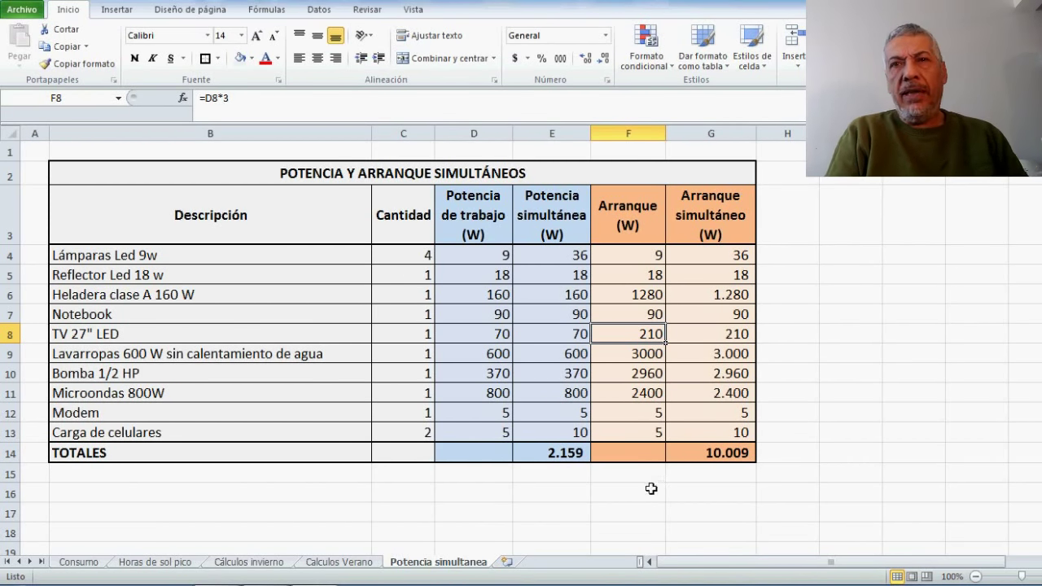
pyautogui.press('Return')
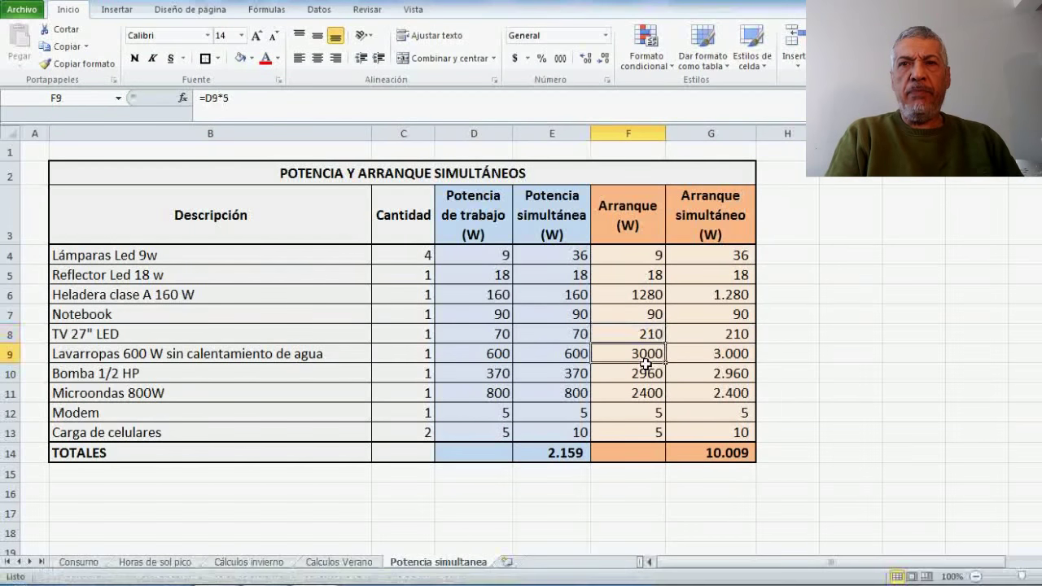
pyautogui.click(617, 395)
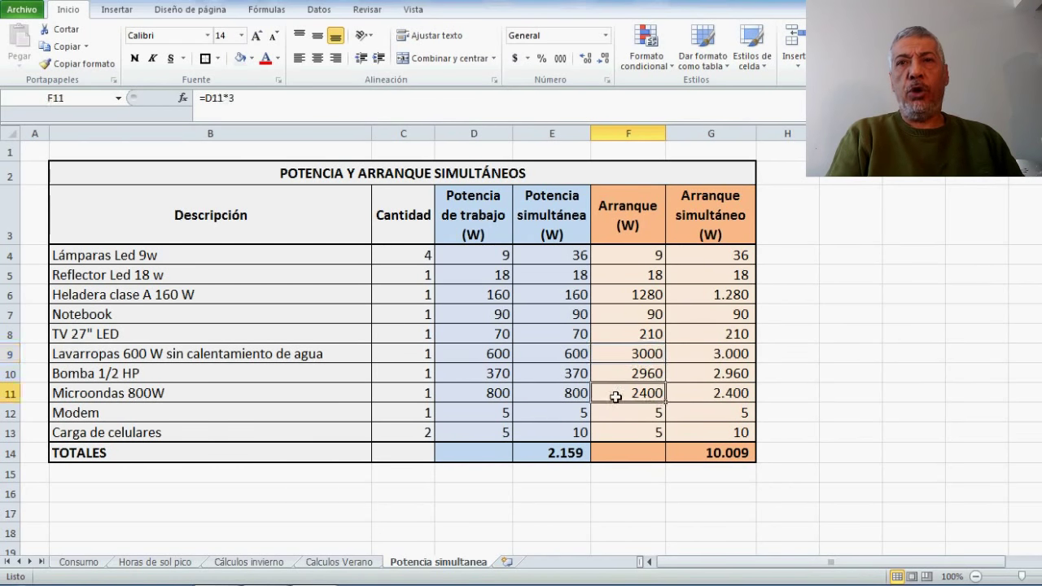